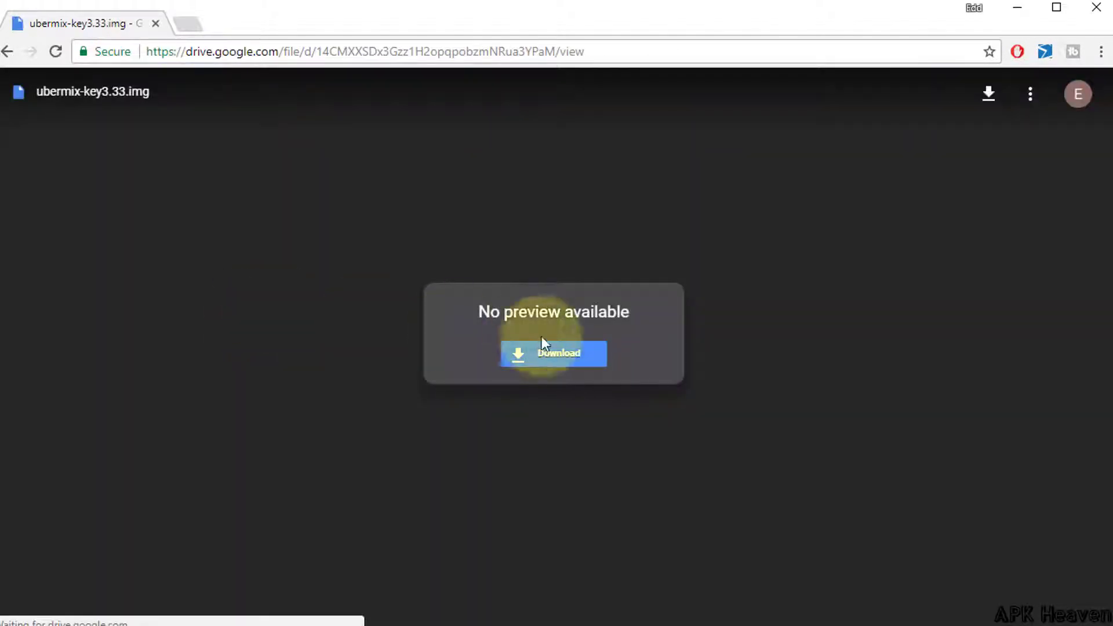
- Download ubermix-key3.33.img from Google Drive, accepting the download without a virus scan
{"action": "left_click", "coordinate": [548, 356]}
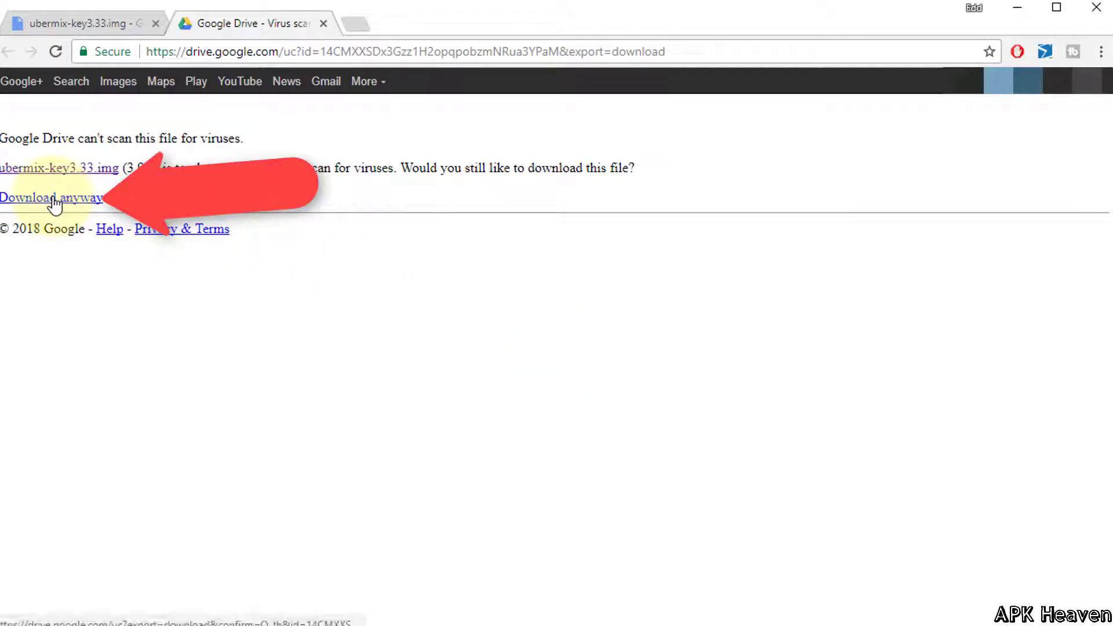
{"action": "left_click", "coordinate": [55, 200]}
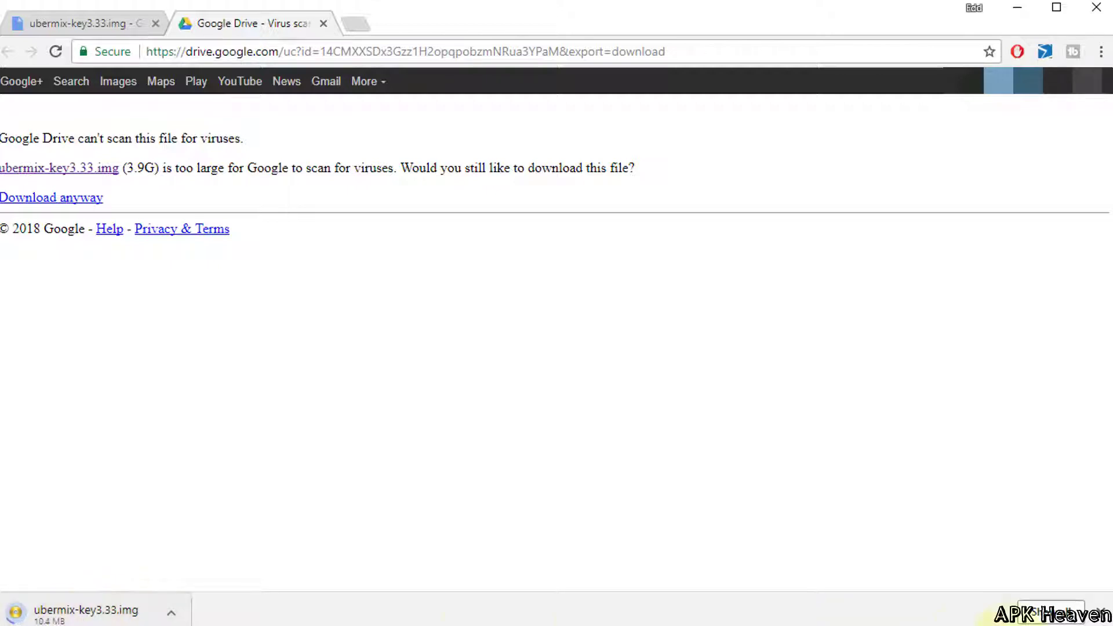
- Search Google for "rufus" in a new browser tab and open the official Rufus website
{"action": "left_click", "coordinate": [359, 27]}
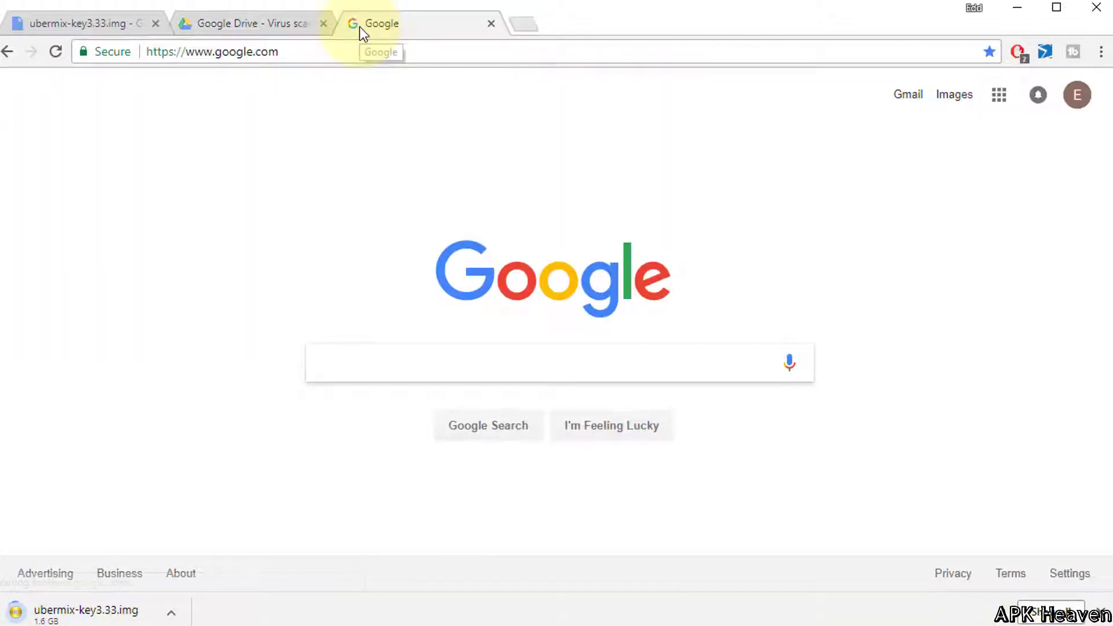
{"action": "type", "text": "rufus"}
{"action": "key", "text": "Return"}
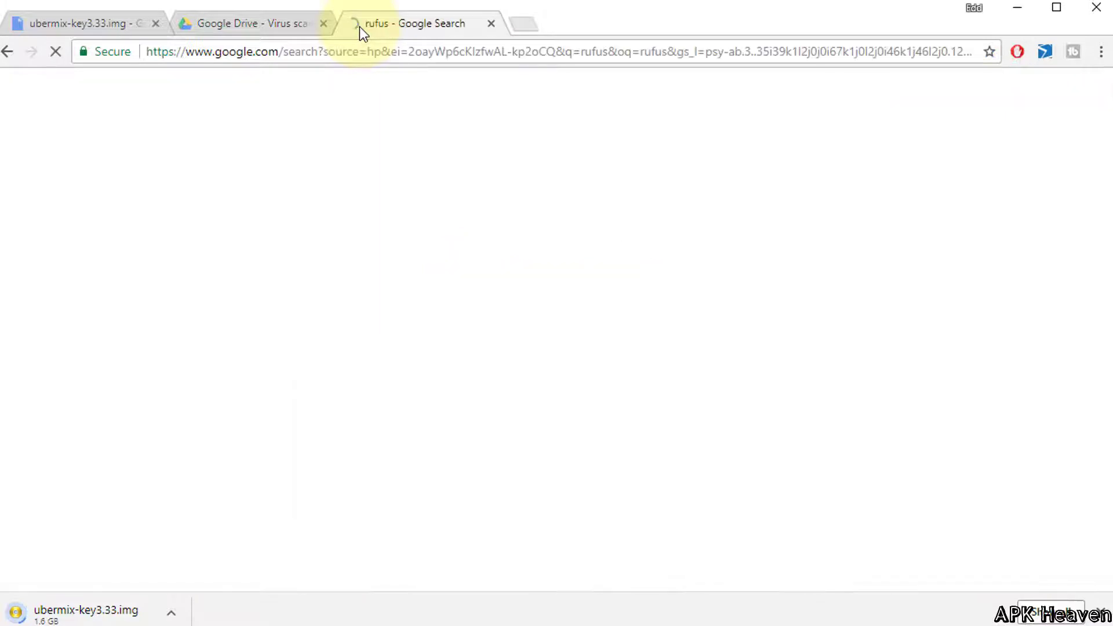
{"action": "left_click", "coordinate": [278, 231]}
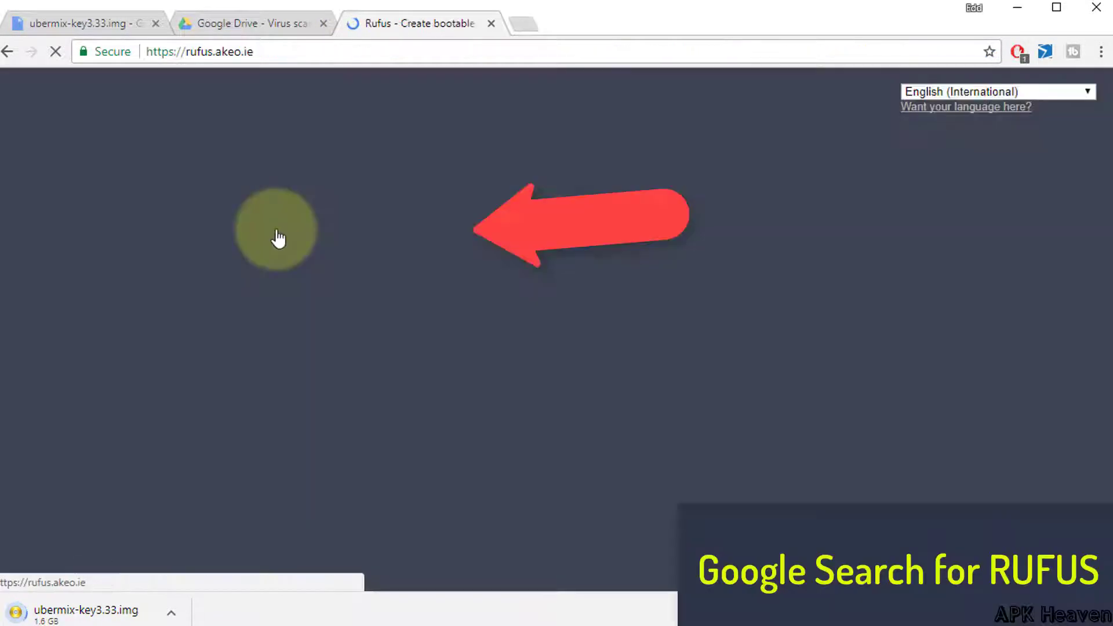
- Download Rufus 2.18 Portable, view the browser's download list and minimize the browser
{"action": "scroll", "coordinate": [280, 380], "scroll_direction": "down", "scroll_amount": 7}
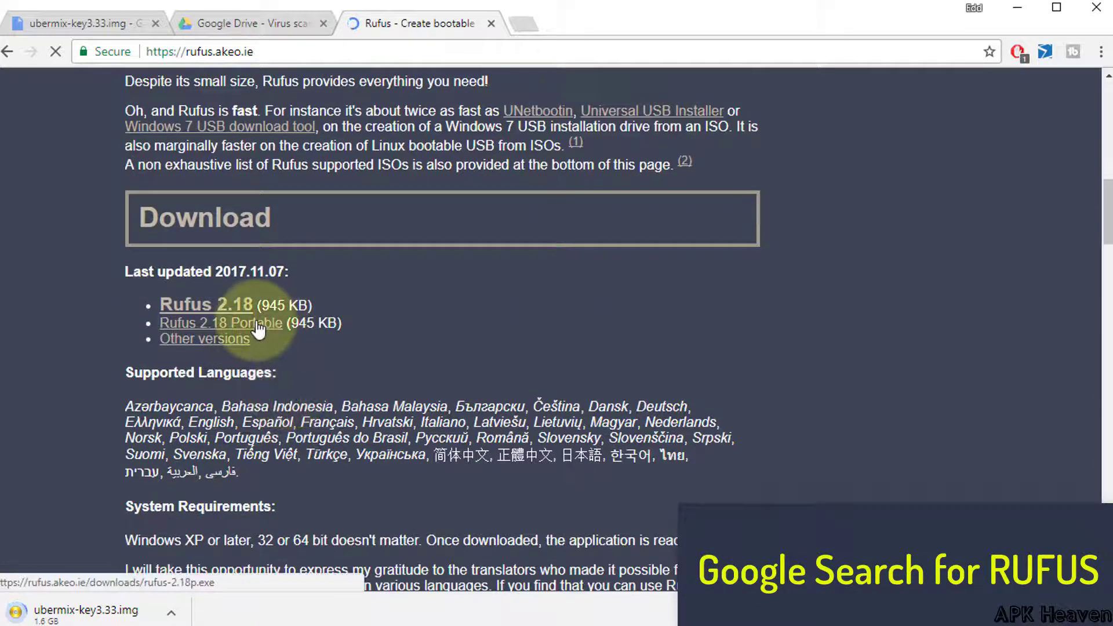
{"action": "left_click", "coordinate": [247, 305]}
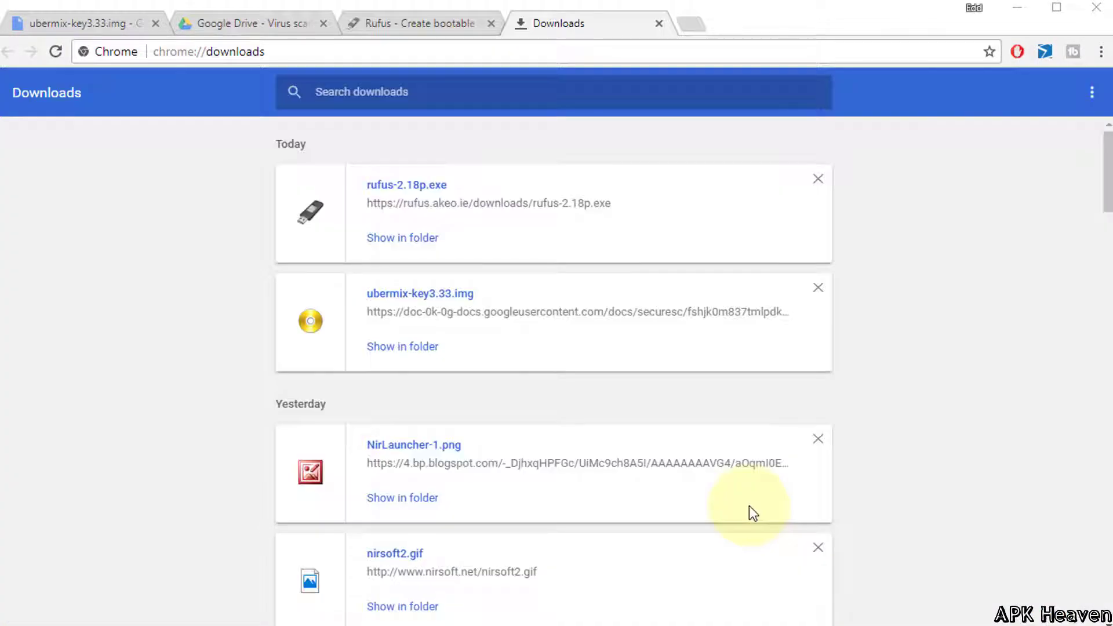
{"action": "key", "text": "ctrl+j"}
{"action": "left_click", "coordinate": [1006, 14]}
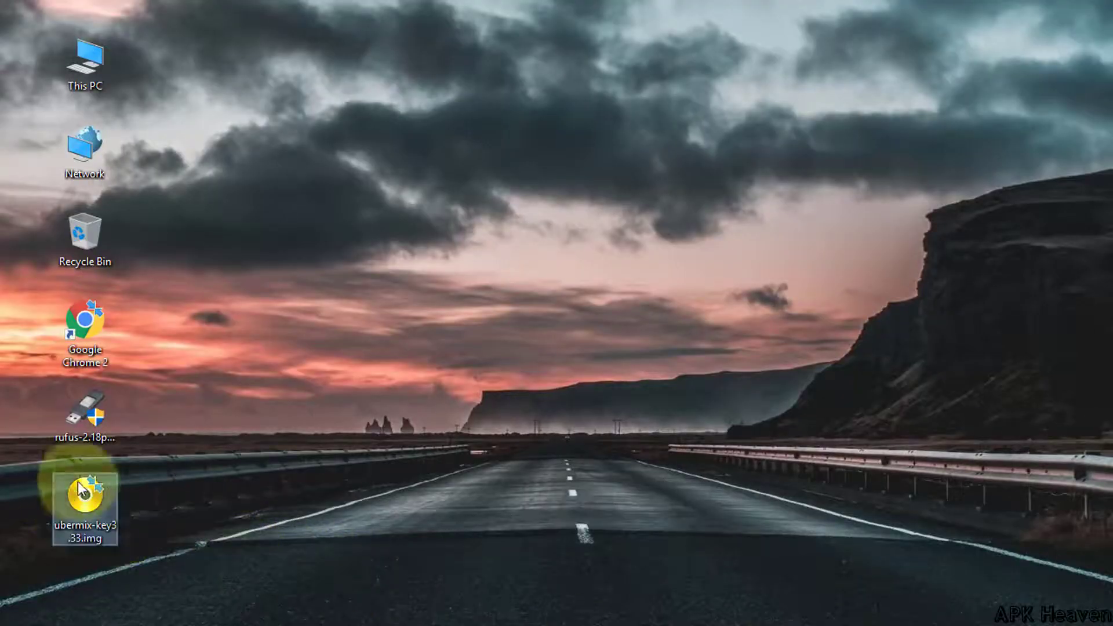
- Switch to PowerISO, start an image conversion and choose ubermix-key3.33.img on the Desktop as the source file
{"action": "left_click", "coordinate": [92, 415]}
{"action": "left_click", "coordinate": [235, 456]}
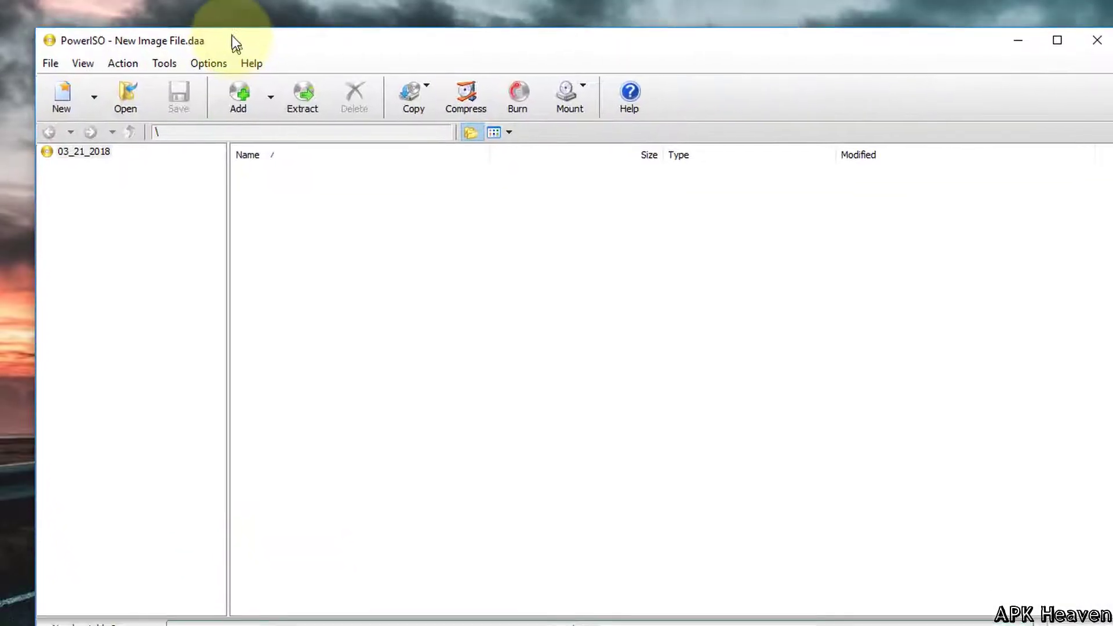
{"action": "left_click", "coordinate": [195, 64]}
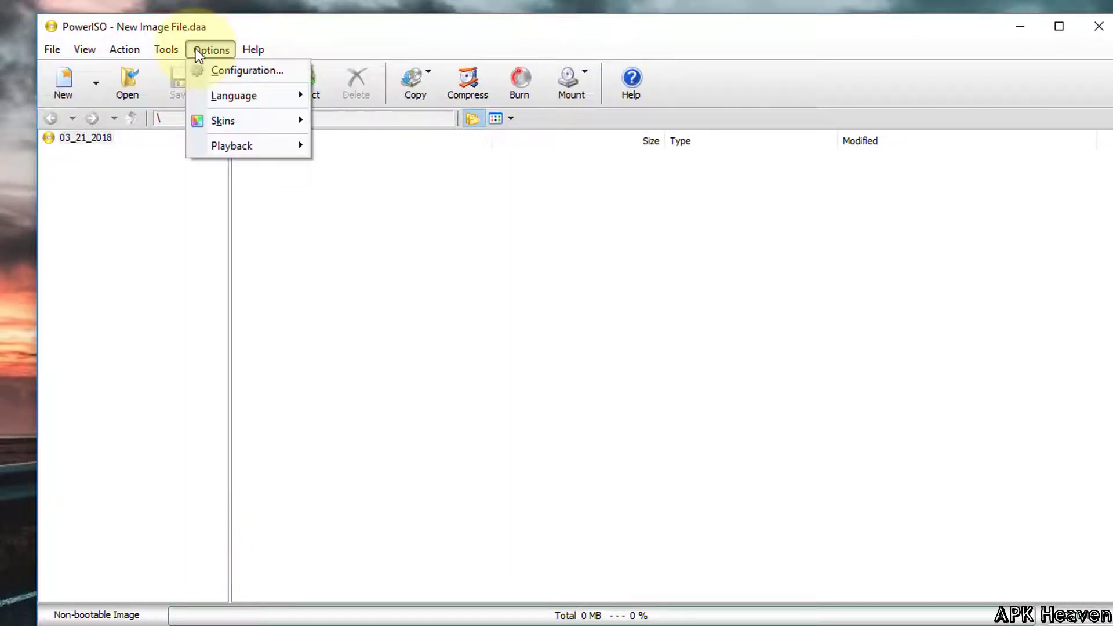
{"action": "mouse_move", "coordinate": [174, 65]}
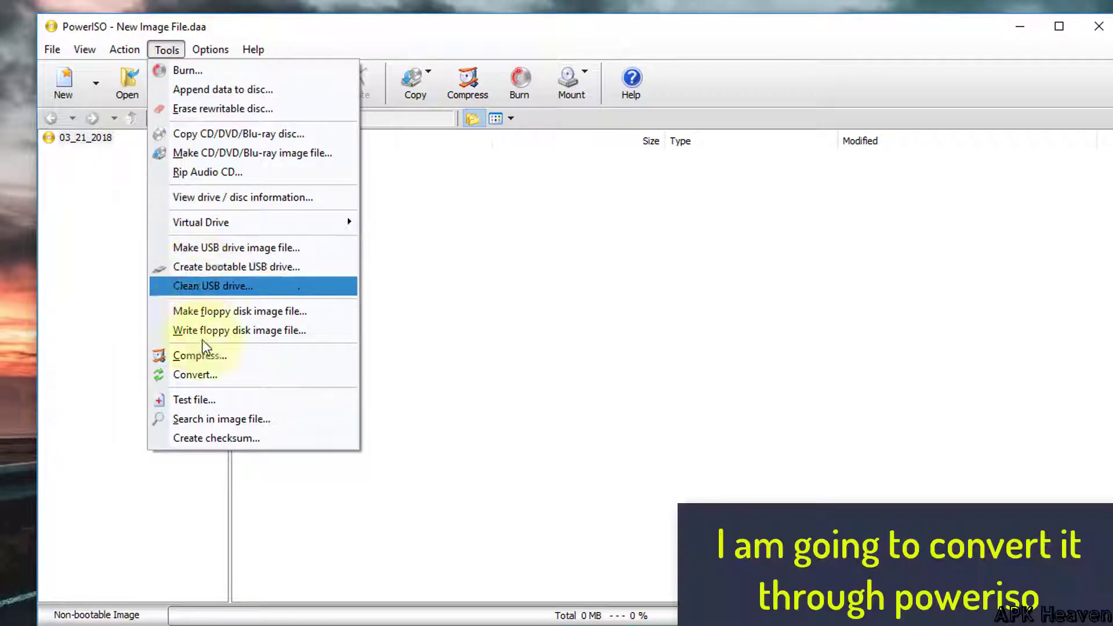
{"action": "left_click", "coordinate": [192, 372]}
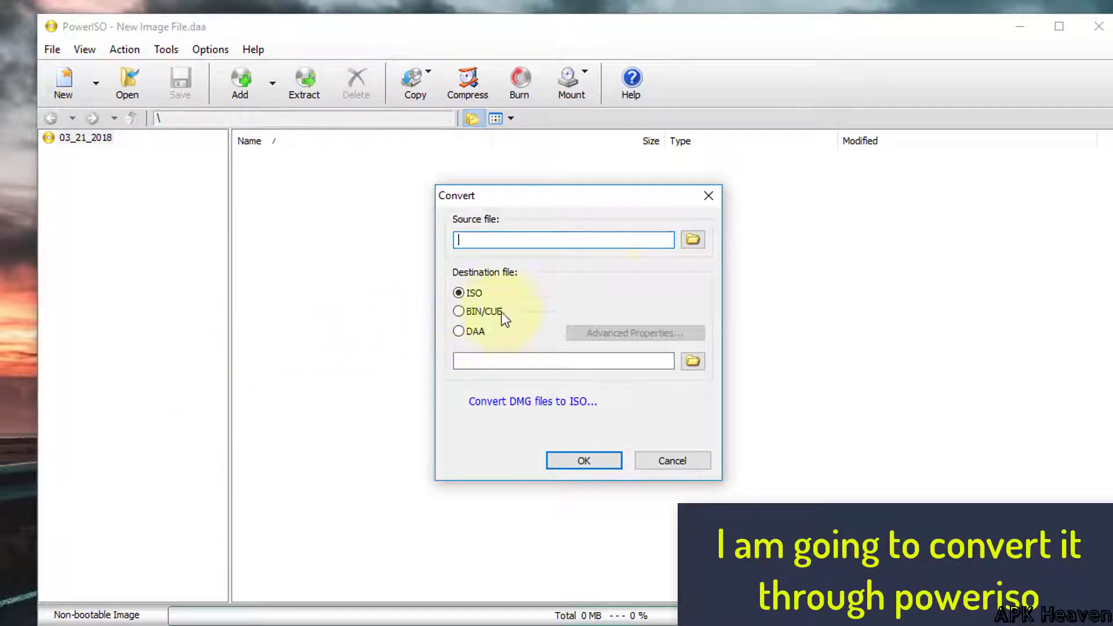
{"action": "left_click", "coordinate": [693, 239]}
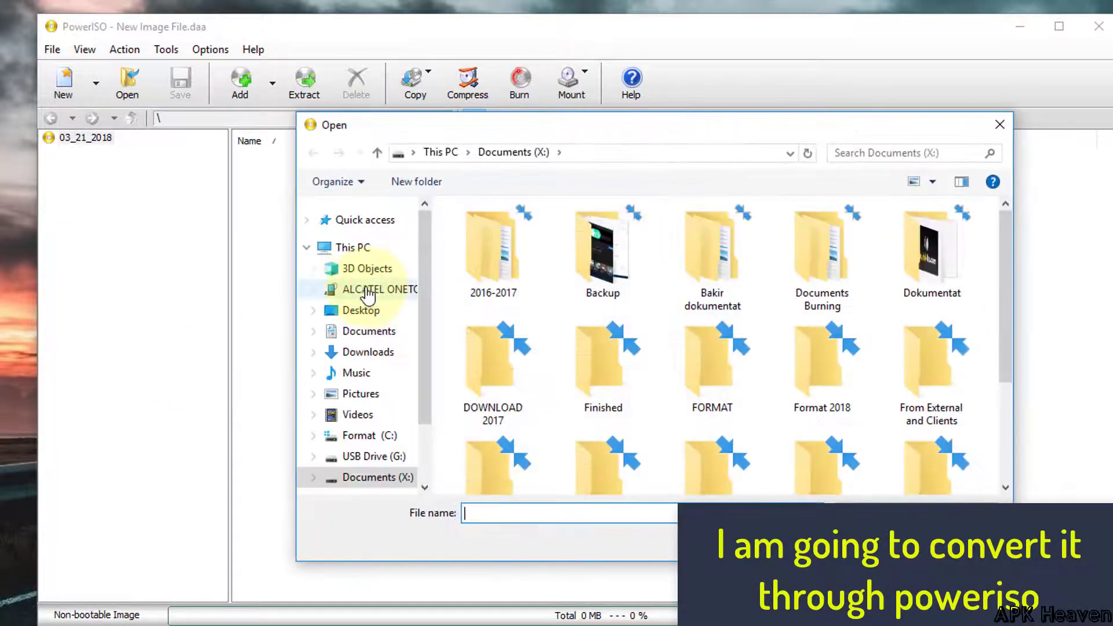
{"action": "left_click", "coordinate": [360, 311]}
{"action": "scroll", "coordinate": [485, 340], "scroll_direction": "down", "scroll_amount": 5}
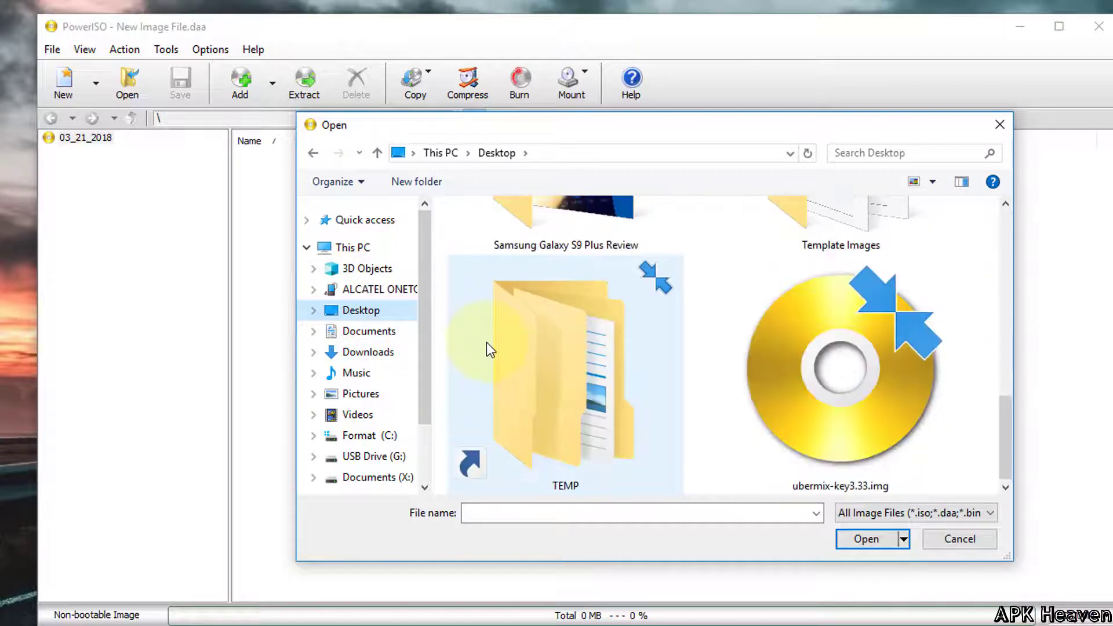
{"action": "double_click", "coordinate": [830, 367]}
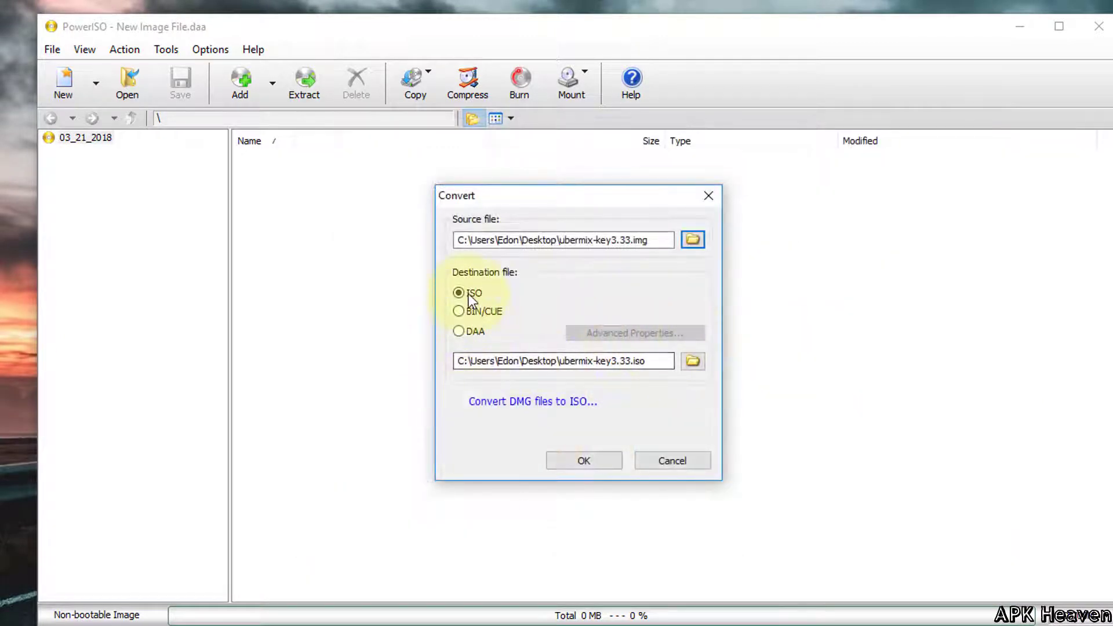
- Set the ISO destination to ubermix-key3.33.iso on the Desktop and start the conversion
{"action": "left_click", "coordinate": [693, 361]}
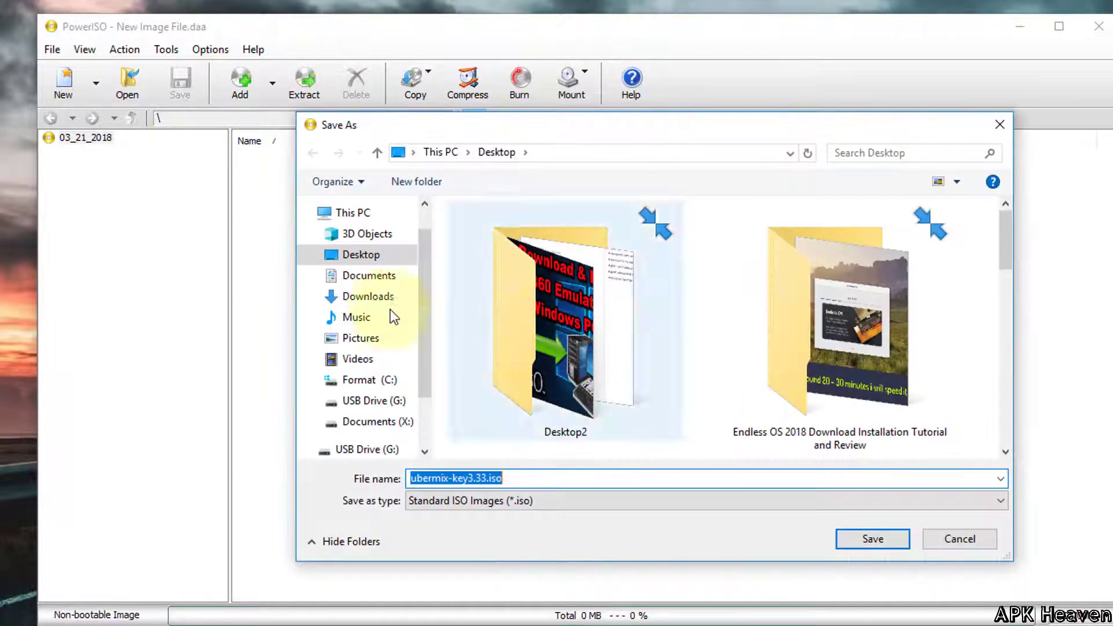
{"action": "left_click", "coordinate": [360, 254]}
{"action": "left_click", "coordinate": [849, 533]}
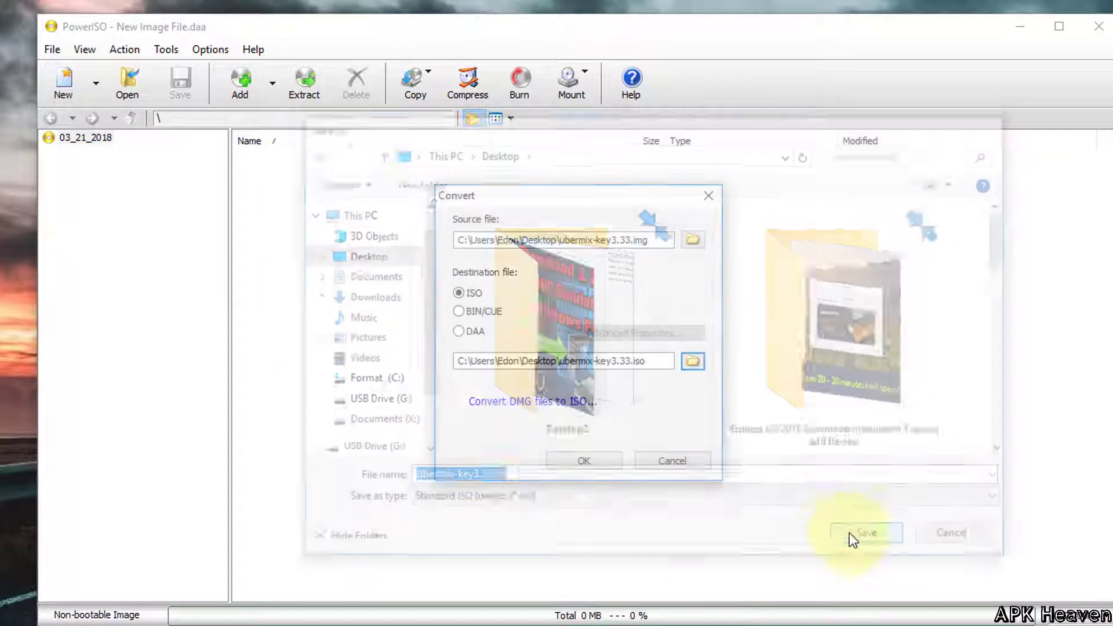
{"action": "left_click", "coordinate": [575, 459]}
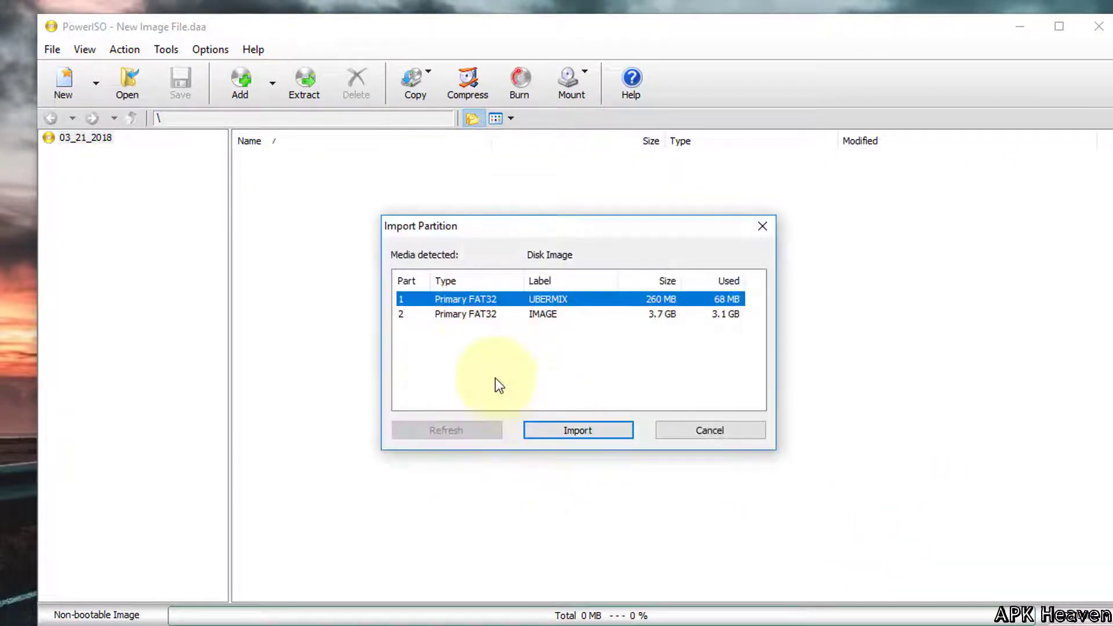
- Import partition 2, labelled IMAGE, for the conversion and close PowerISO once it completes
{"action": "left_click", "coordinate": [486, 316]}
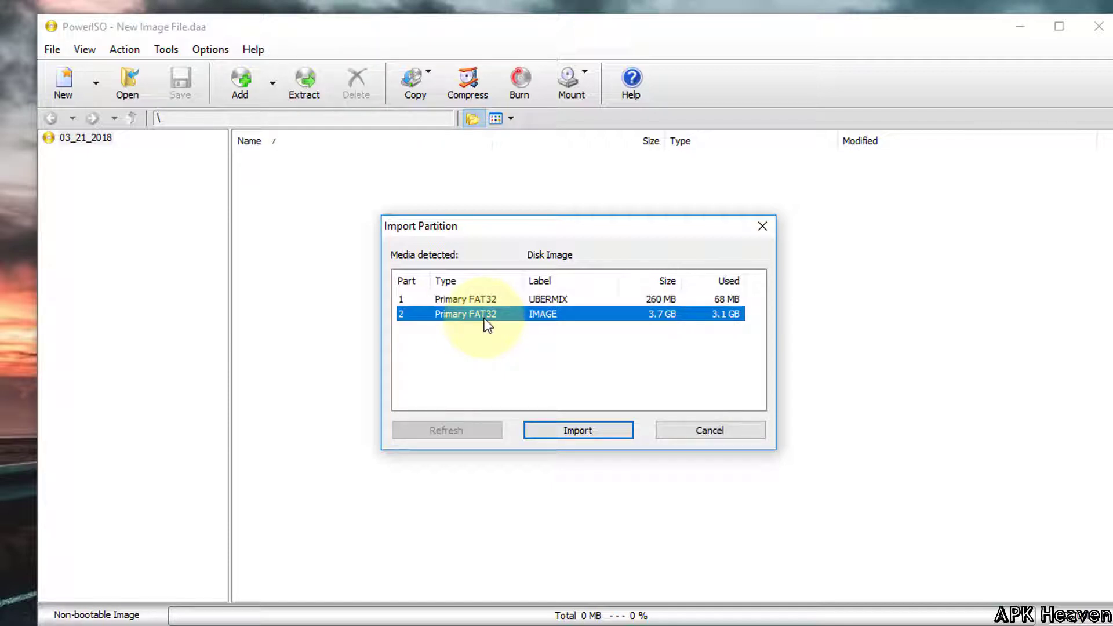
{"action": "left_click", "coordinate": [558, 433]}
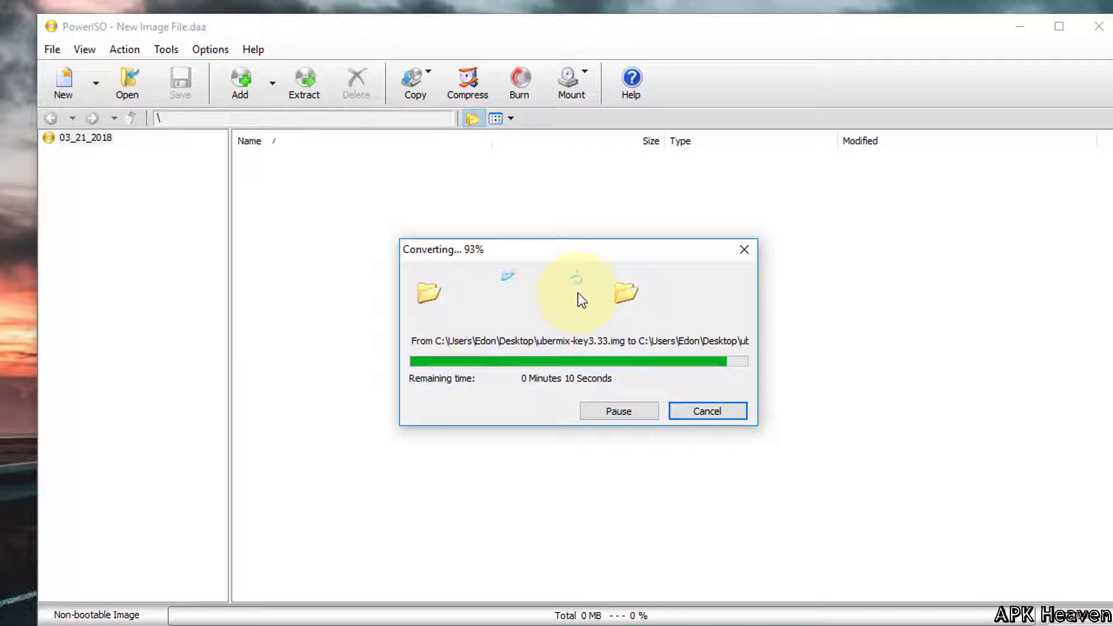
{"action": "left_click", "coordinate": [1099, 28]}
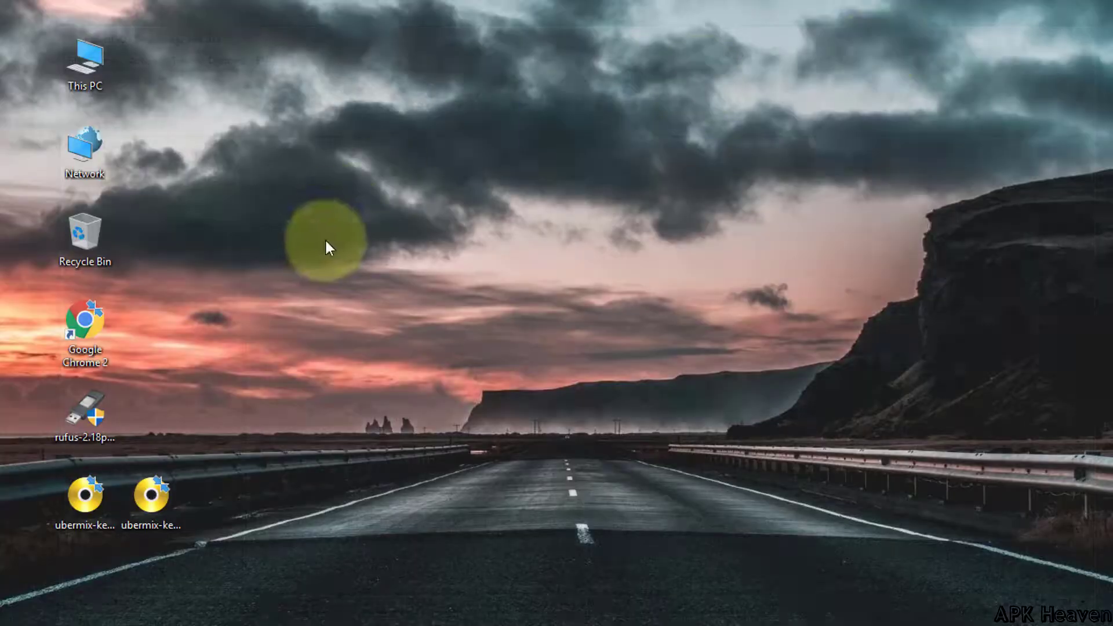
- Delete the original ubermix-key3.33.img file from the desktop, keeping the converted ISO
{"action": "left_click", "coordinate": [139, 500]}
{"action": "left_click", "coordinate": [102, 517]}
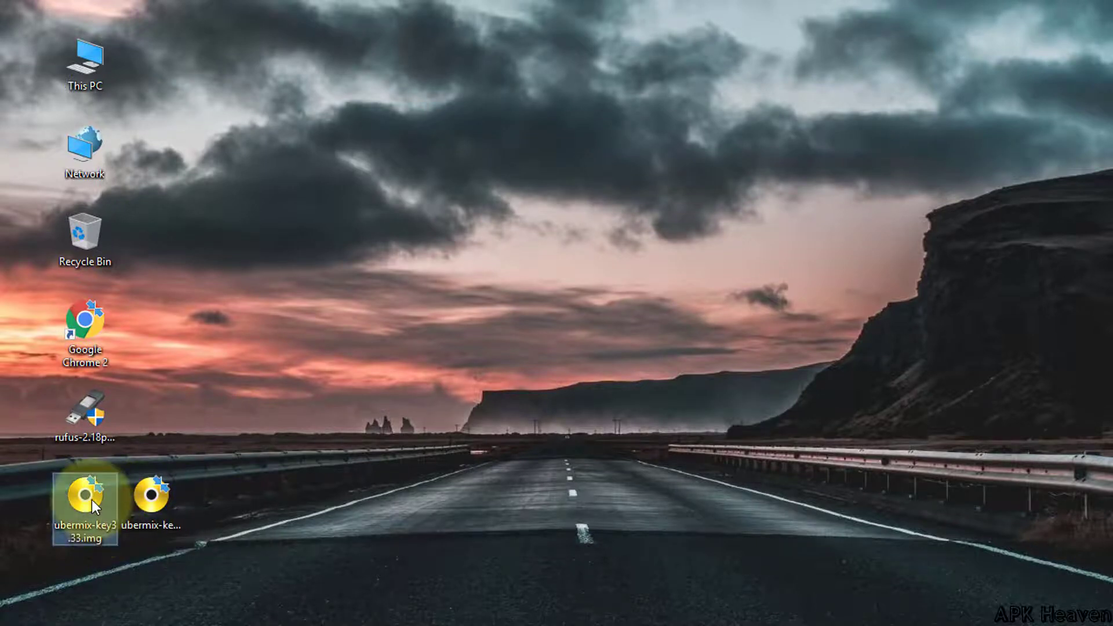
{"action": "right_click", "coordinate": [92, 500]}
{"action": "left_click", "coordinate": [155, 441]}
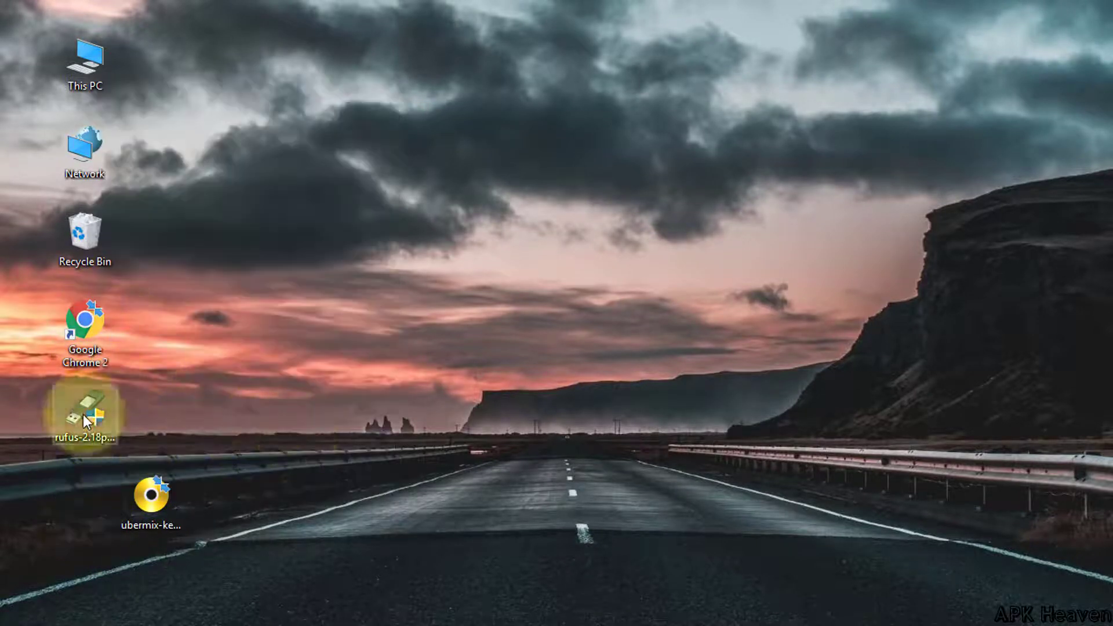
- Run Rufus 2.18 as administrator and load ubermix-key3.33.iso from the Desktop as the bootable image
{"action": "right_click", "coordinate": [86, 419]}
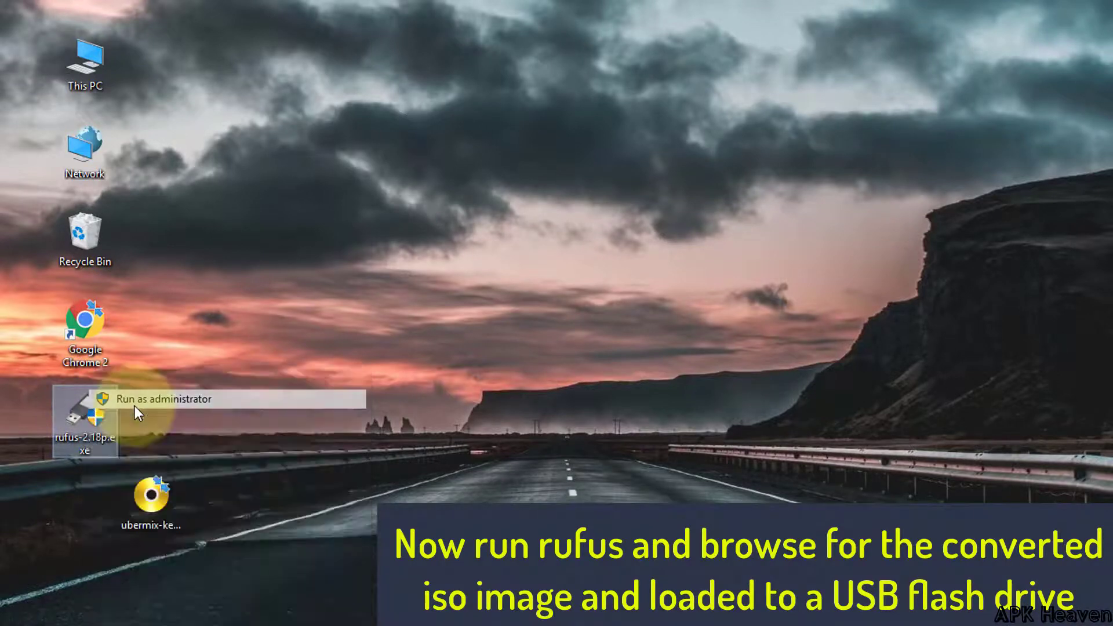
{"action": "left_click", "coordinate": [134, 400]}
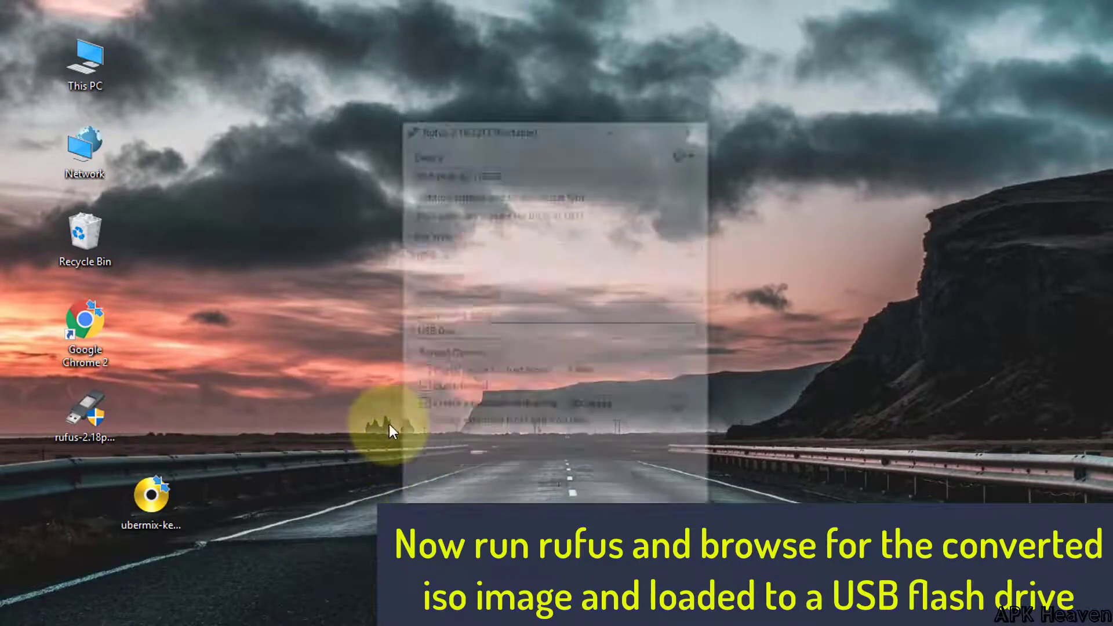
{"action": "left_click_drag", "start_coordinate": [487, 135], "coordinate": [312, 74]}
{"action": "left_click", "coordinate": [507, 345]}
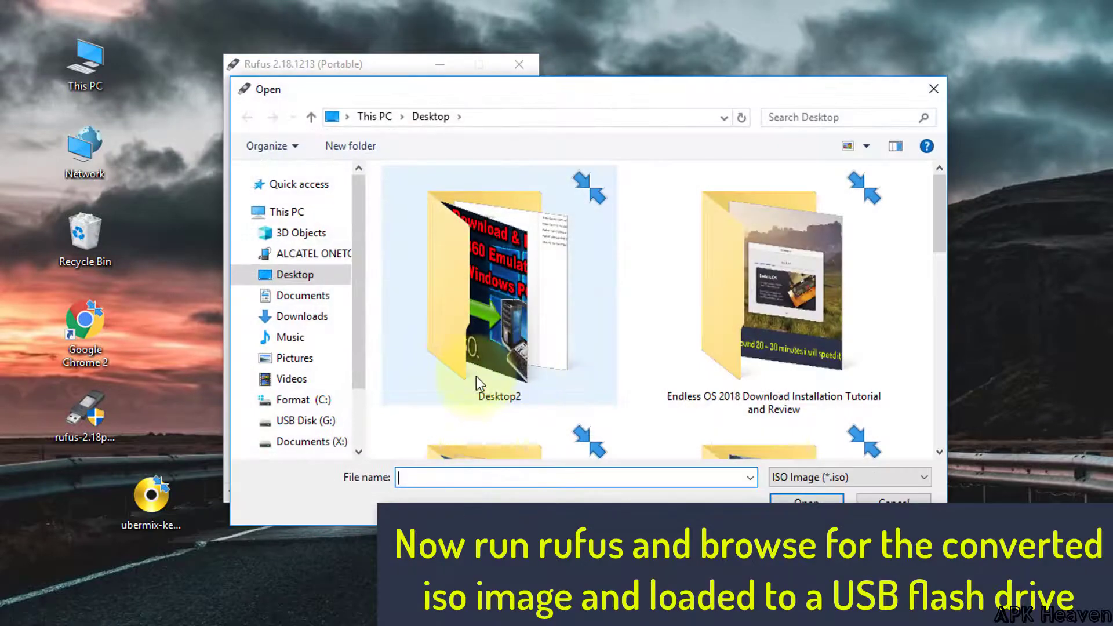
{"action": "scroll", "coordinate": [522, 383], "scroll_direction": "down", "scroll_amount": 3}
{"action": "left_click", "coordinate": [746, 348]}
{"action": "double_click", "coordinate": [744, 343]}
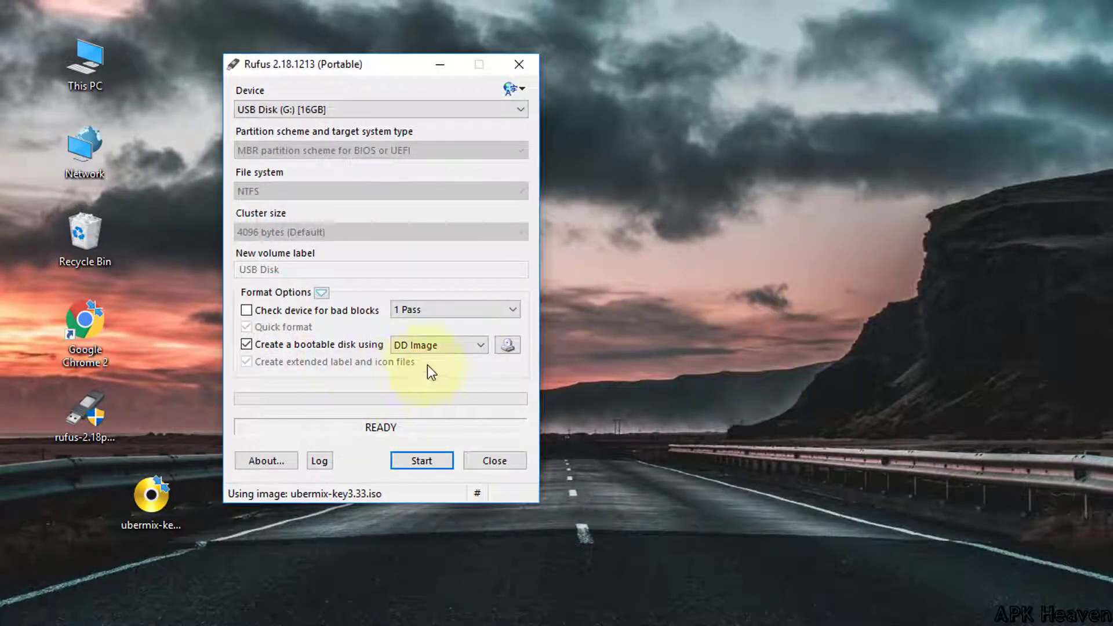
- Write the DD image to the 16GB USB Disk (G:), accepting the data erasure, and close Rufus when finished
{"action": "left_click", "coordinate": [413, 464]}
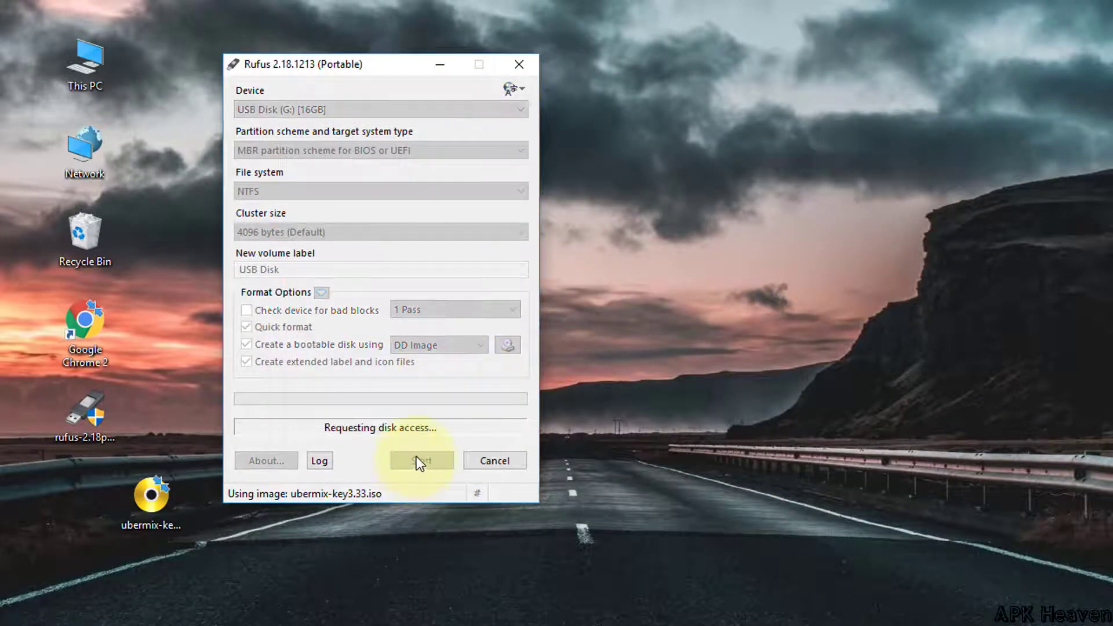
{"action": "left_click", "coordinate": [615, 467]}
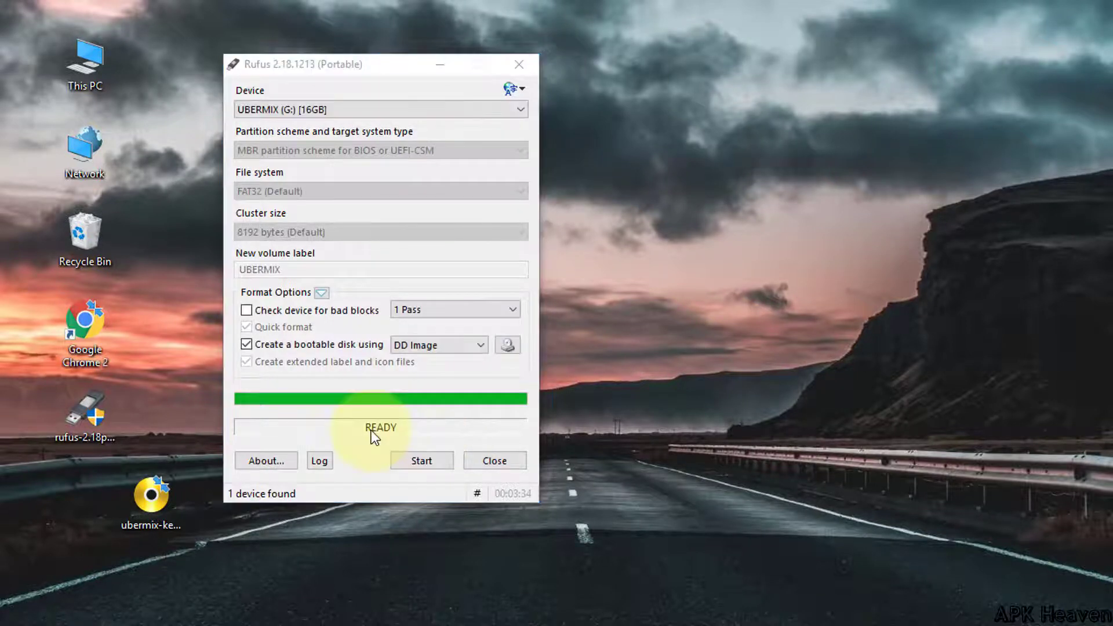
{"action": "left_click", "coordinate": [494, 460]}
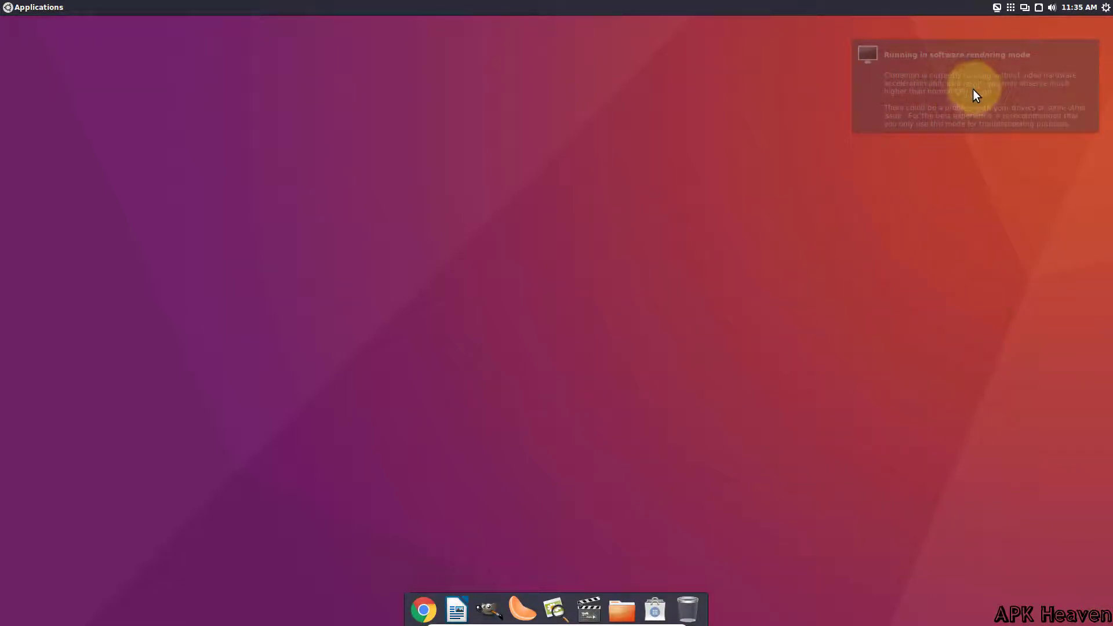
- Dismiss the software rendering notification on the Ubermix desktop and look through the application categories
{"action": "left_click", "coordinate": [902, 99]}
{"action": "left_click", "coordinate": [28, 6]}
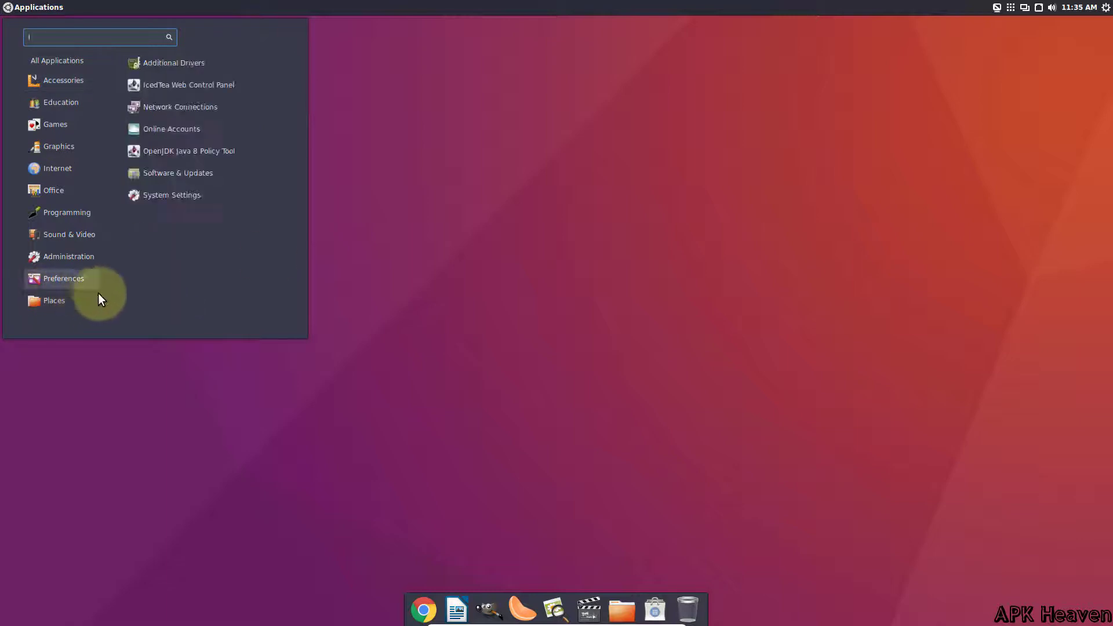
{"action": "left_click", "coordinate": [485, 172]}
- Change the desktop background to the Cielo_estrellado starry-sky image and close the background settings
{"action": "right_click", "coordinate": [479, 168]}
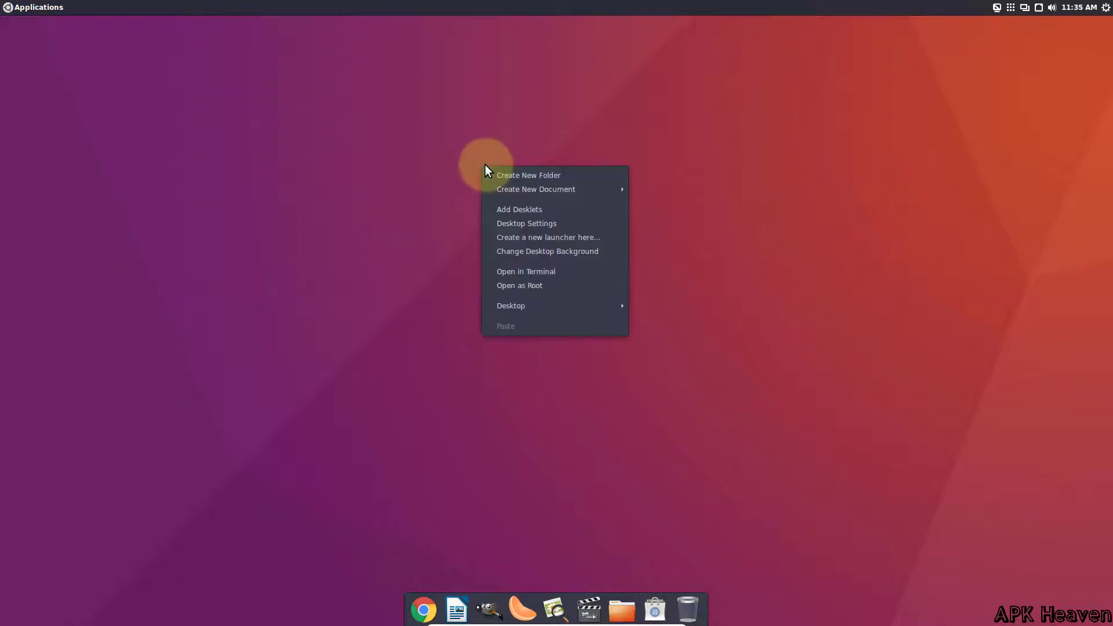
{"action": "left_click", "coordinate": [514, 251]}
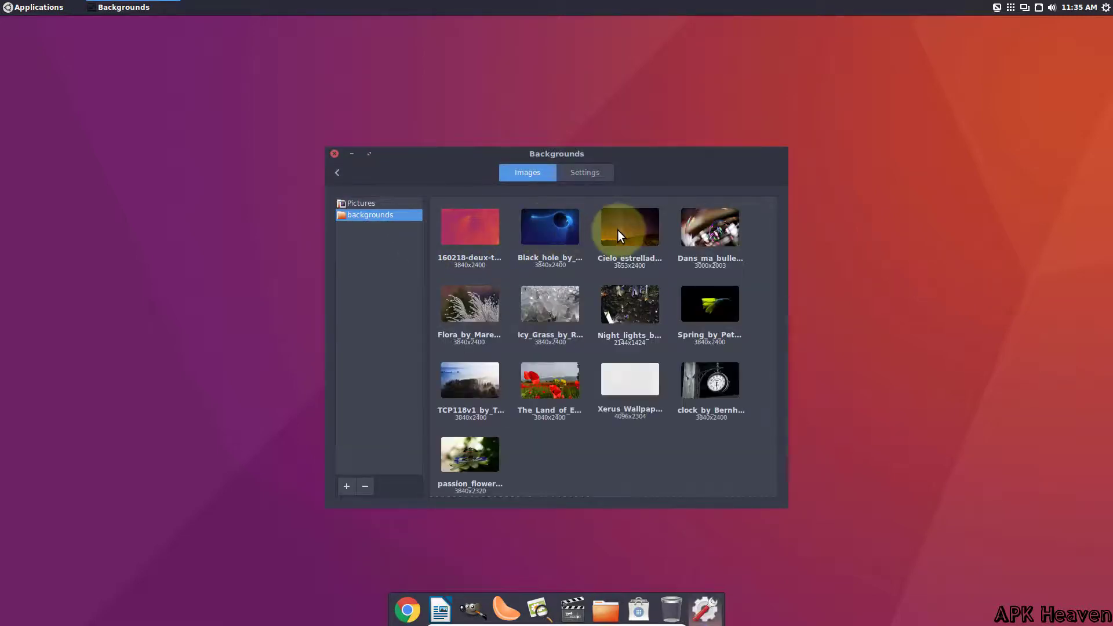
{"action": "left_click", "coordinate": [618, 229]}
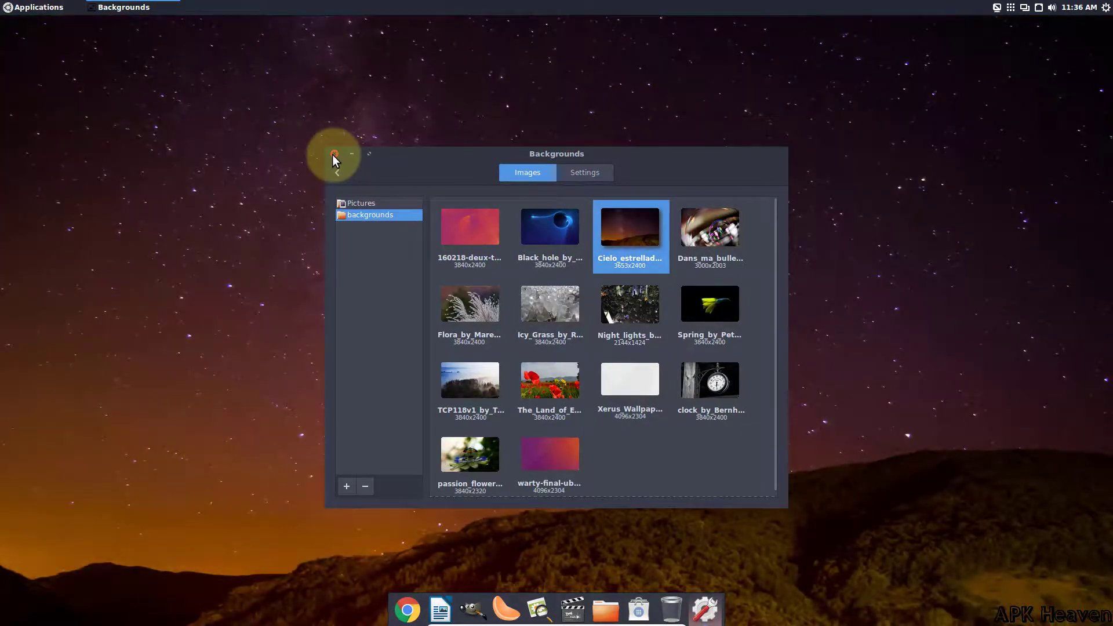
{"action": "left_click", "coordinate": [334, 153]}
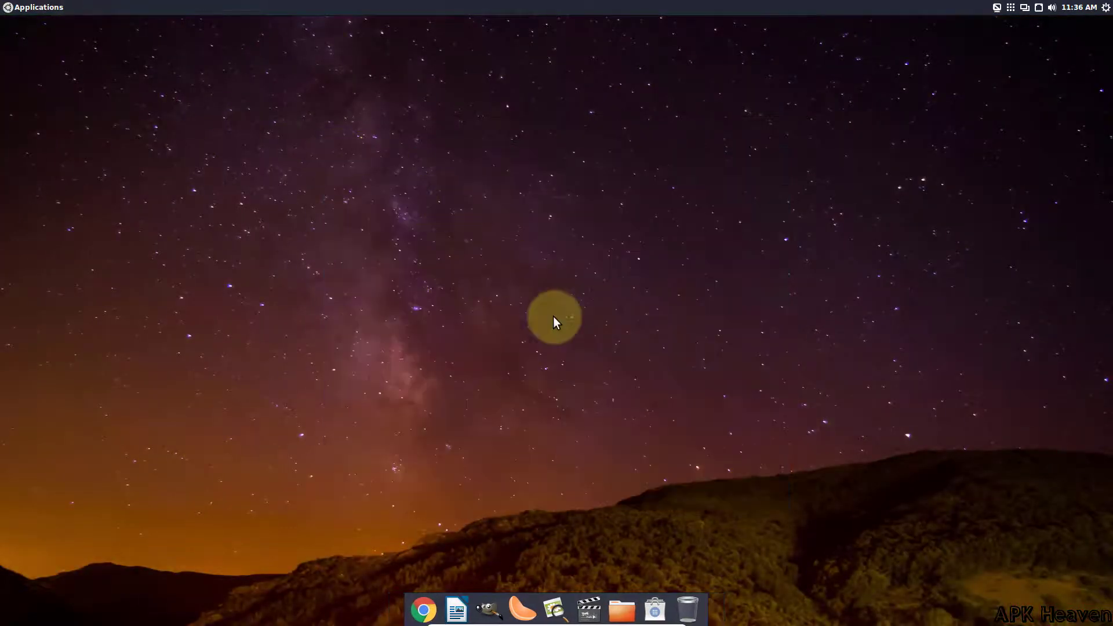
- Look through the application categories from Accessories to Places and leave the applications list
{"action": "left_click", "coordinate": [29, 7]}
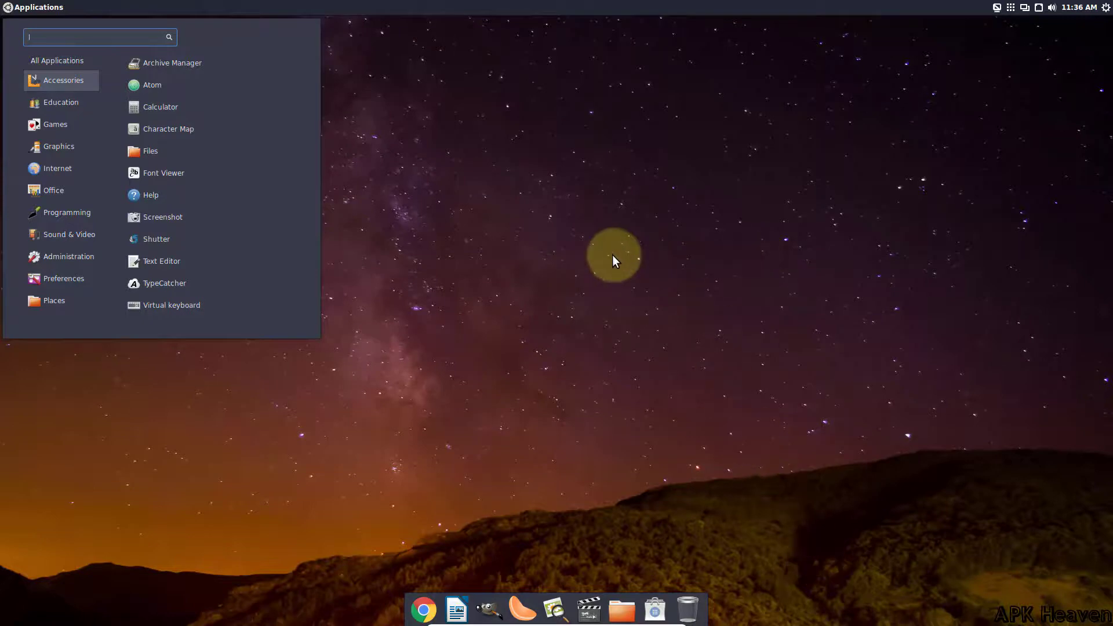
{"action": "left_click", "coordinate": [9, 11]}
{"action": "left_click", "coordinate": [8, 10]}
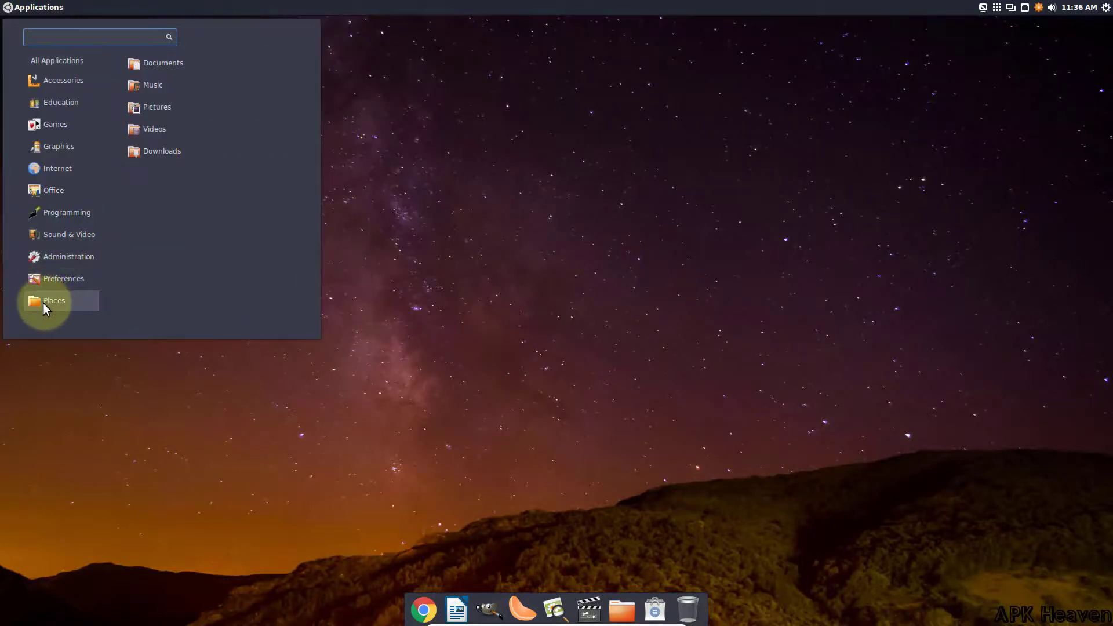
{"action": "left_click", "coordinate": [540, 372]}
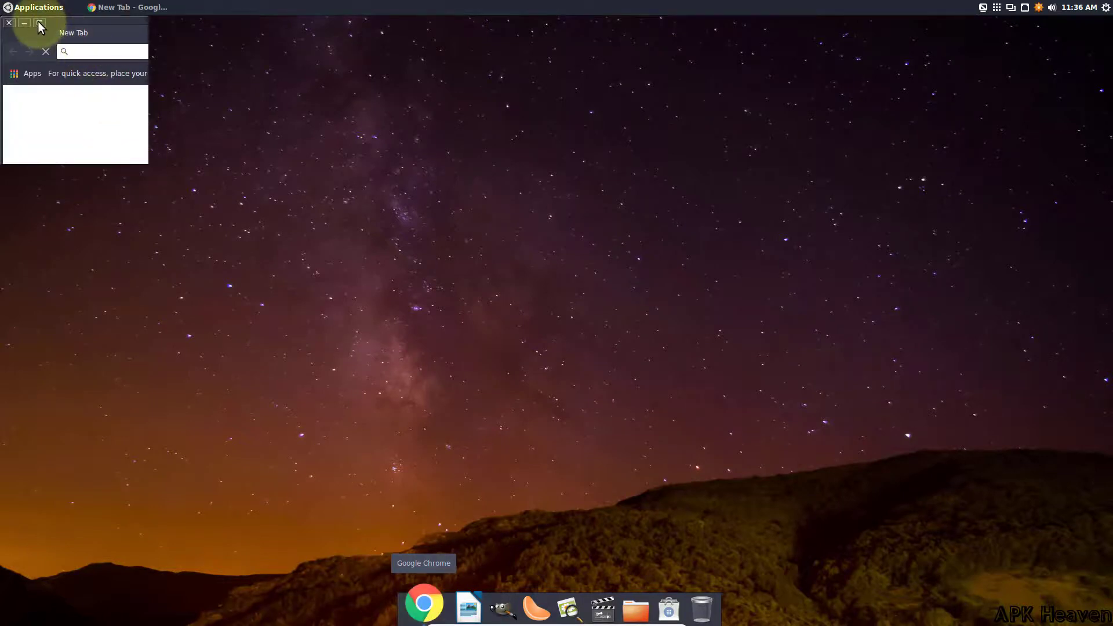
- Bring up Google Chrome in a maximized window and load google.com
{"action": "key", "text": "alt+F9"}
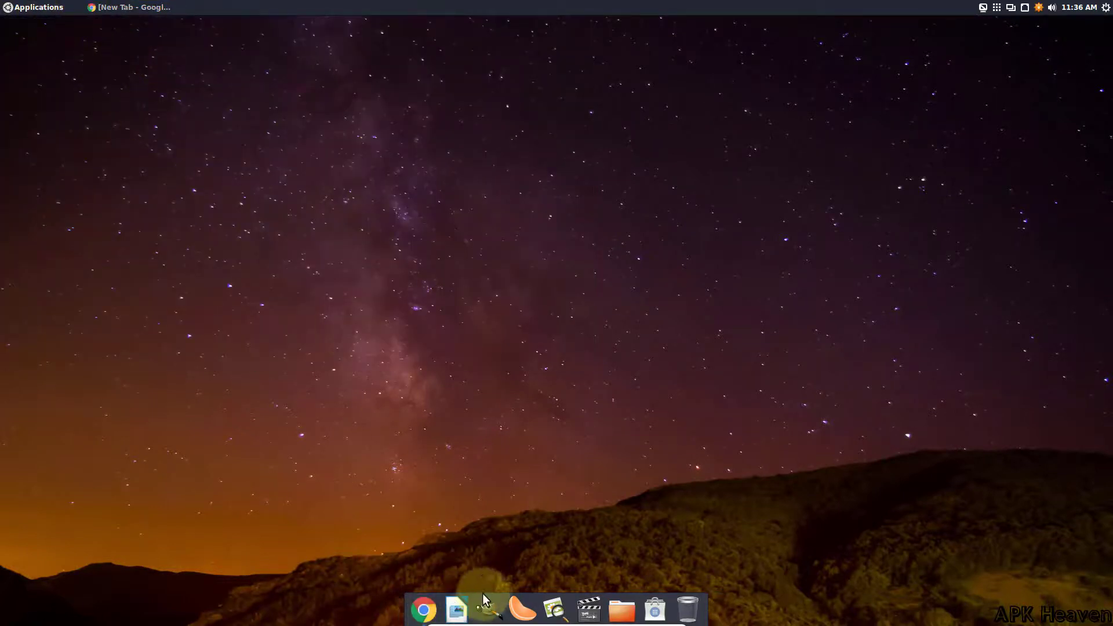
{"action": "left_click", "coordinate": [142, 12]}
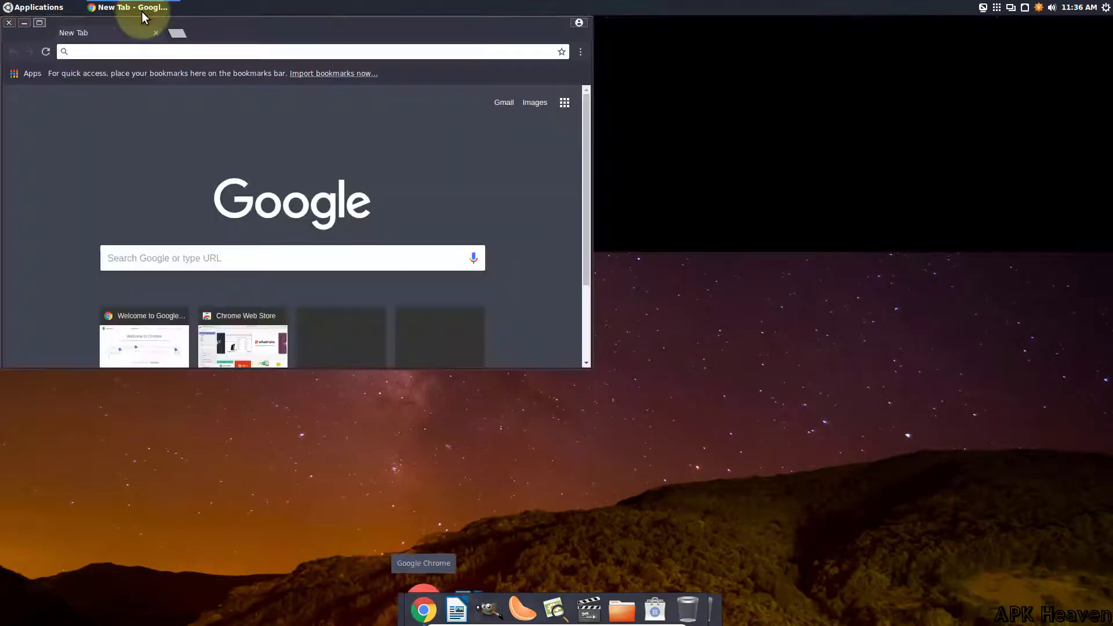
{"action": "type", "text": "g"}
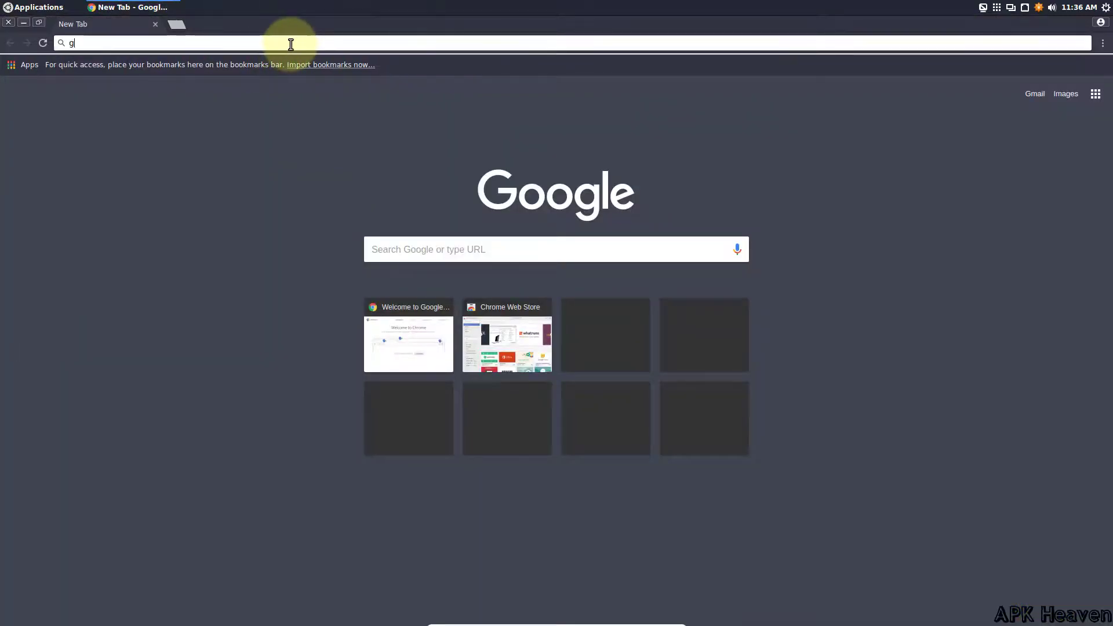
{"action": "type", "text": "oogle.com"}
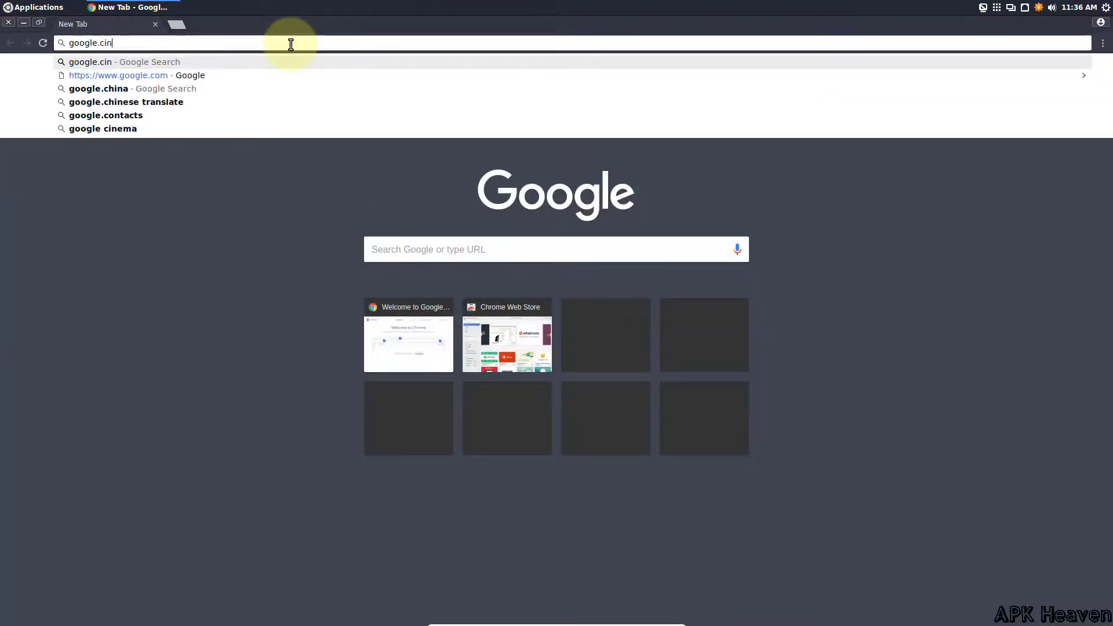
{"action": "key", "text": "Return"}
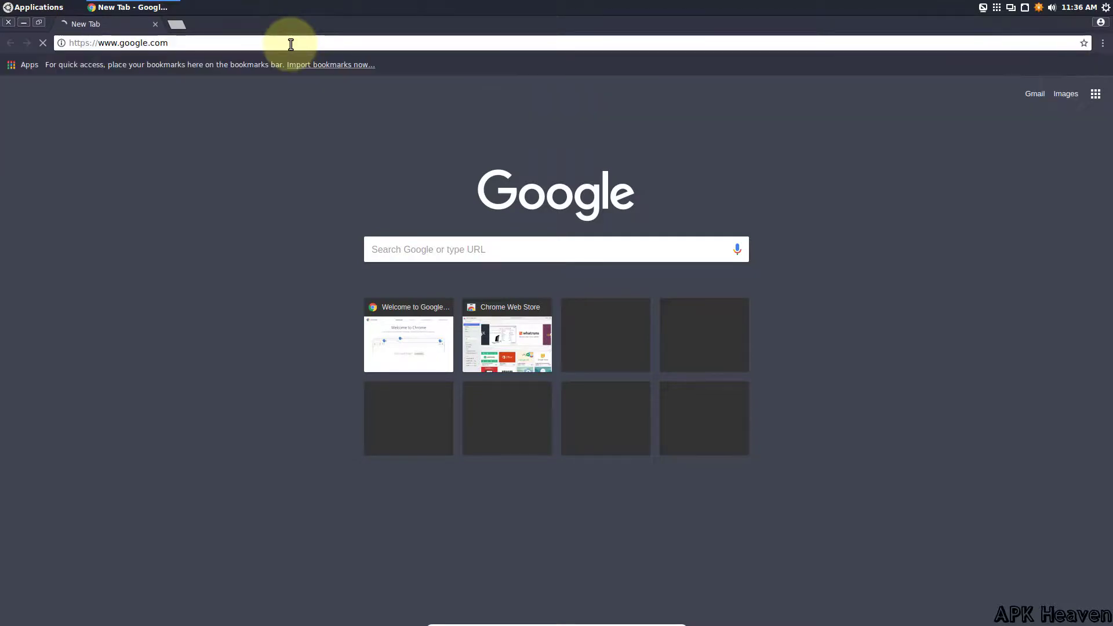
- Load youtube.com in the same browser tab
{"action": "left_click", "coordinate": [316, 47]}
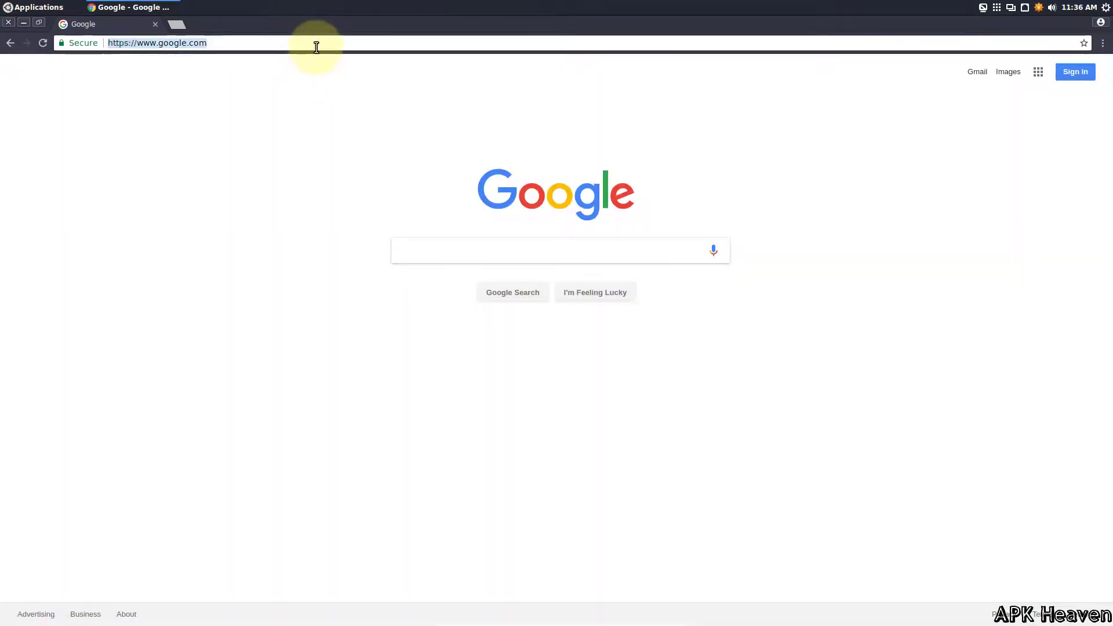
{"action": "type", "text": "youtube.com"}
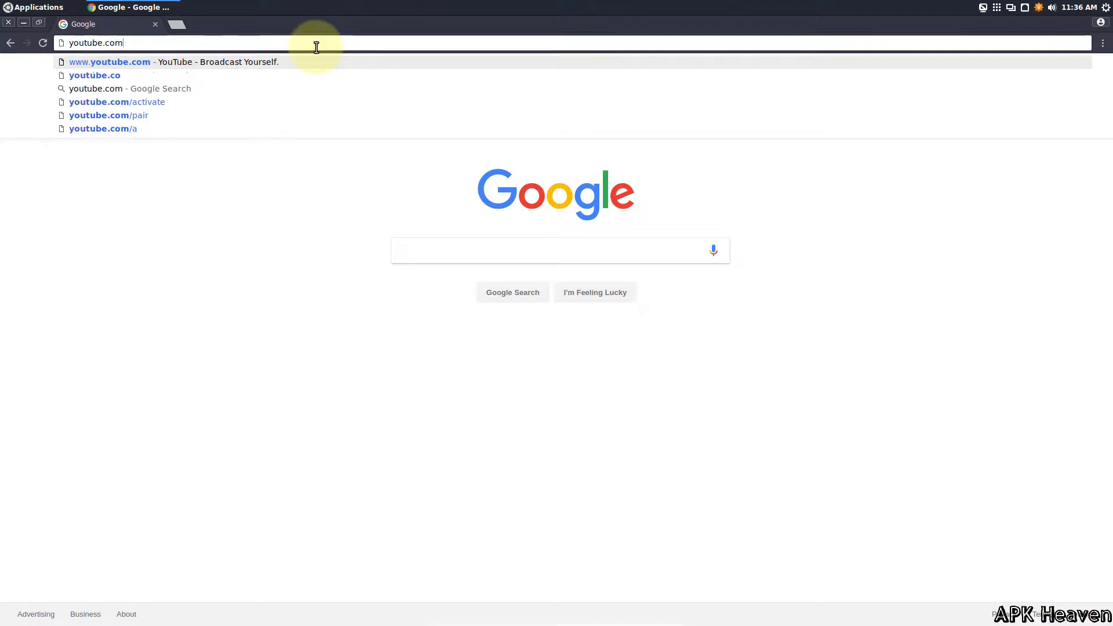
{"action": "key", "text": "Return"}
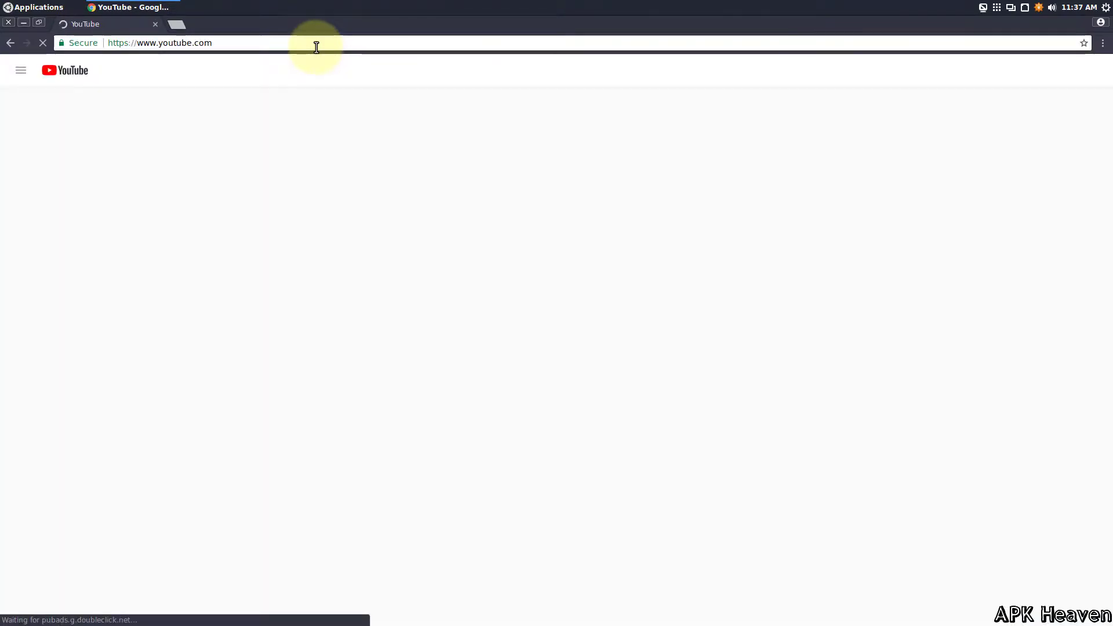
- Close the browser, view the Home folder in the file manager and close it
{"action": "left_click", "coordinate": [8, 22]}
{"action": "left_click", "coordinate": [622, 614]}
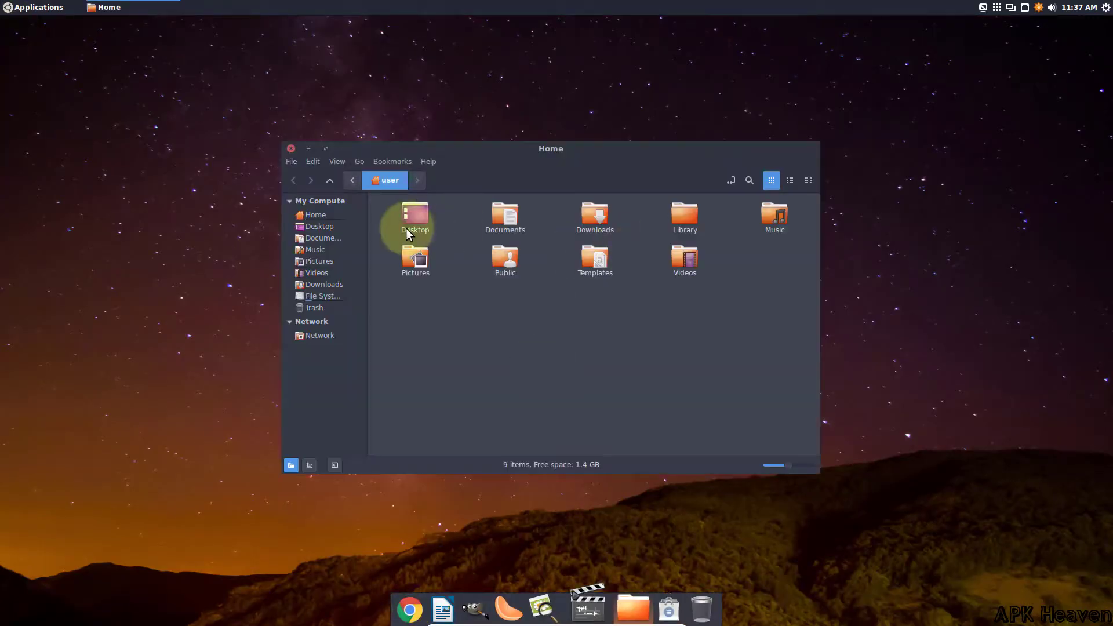
{"action": "left_click", "coordinate": [287, 149]}
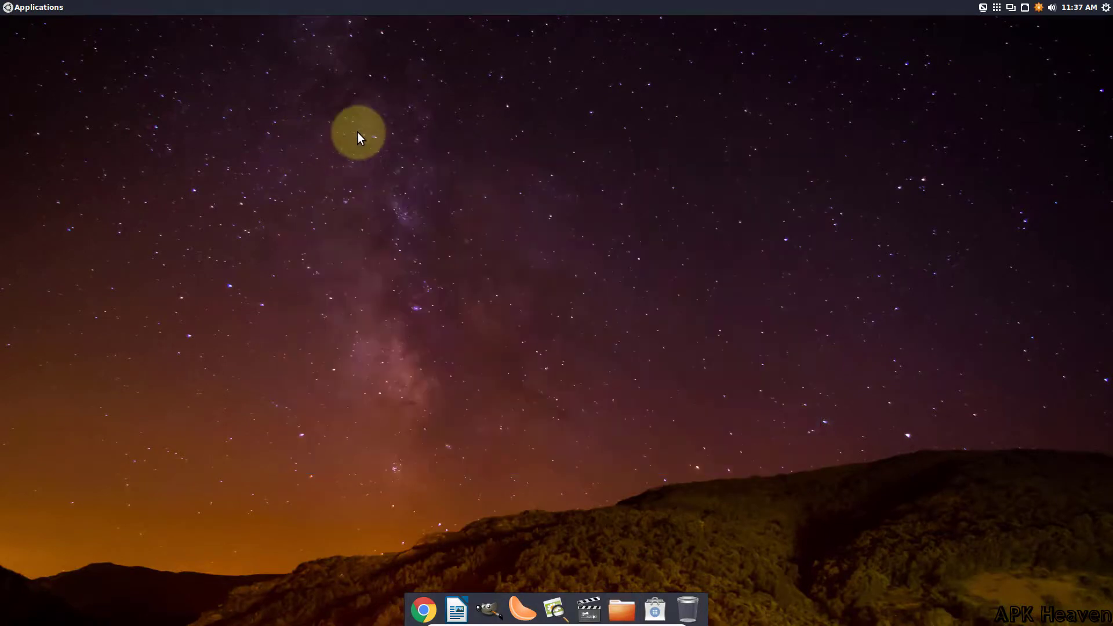
- Change the desktop background to the blue Black_hole image and close the background settings
{"action": "right_click", "coordinate": [360, 131]}
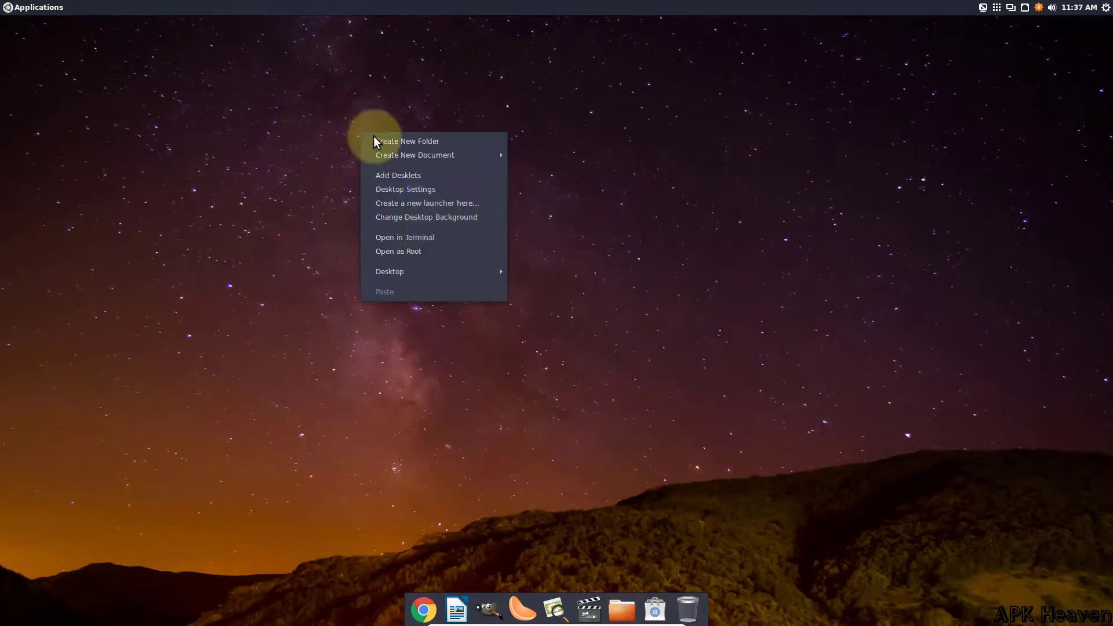
{"action": "left_click", "coordinate": [401, 217]}
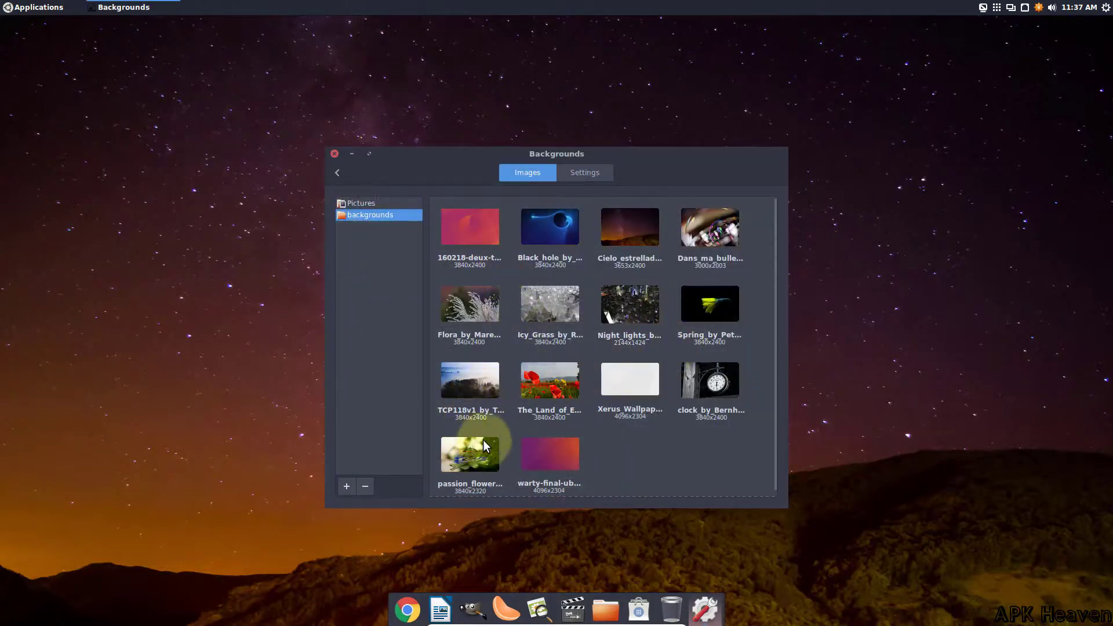
{"action": "left_click", "coordinate": [555, 217]}
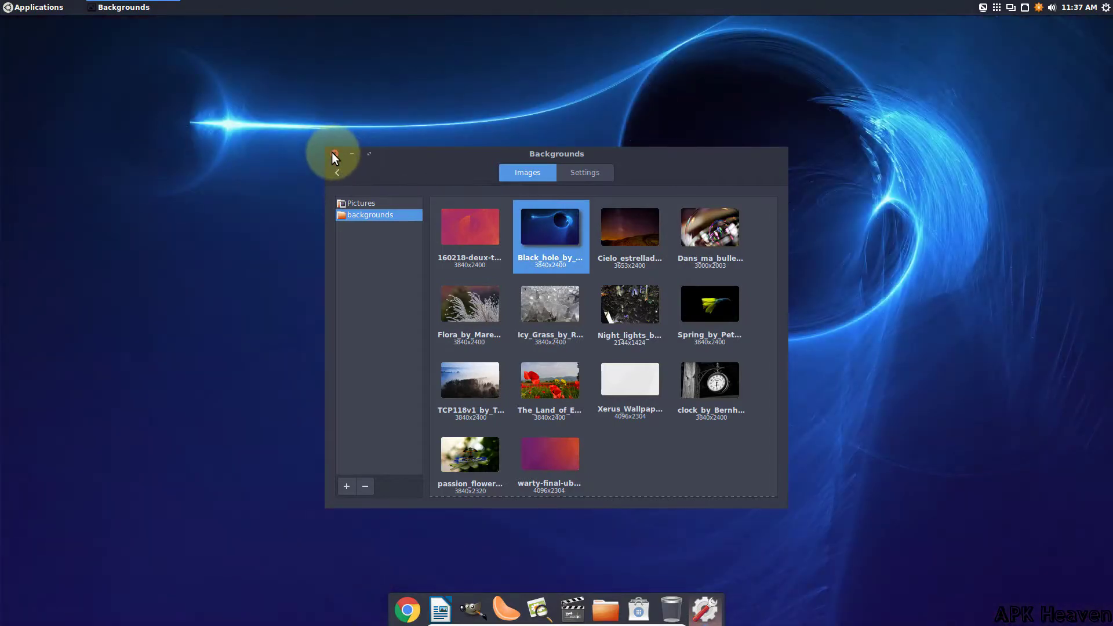
{"action": "left_click", "coordinate": [334, 153]}
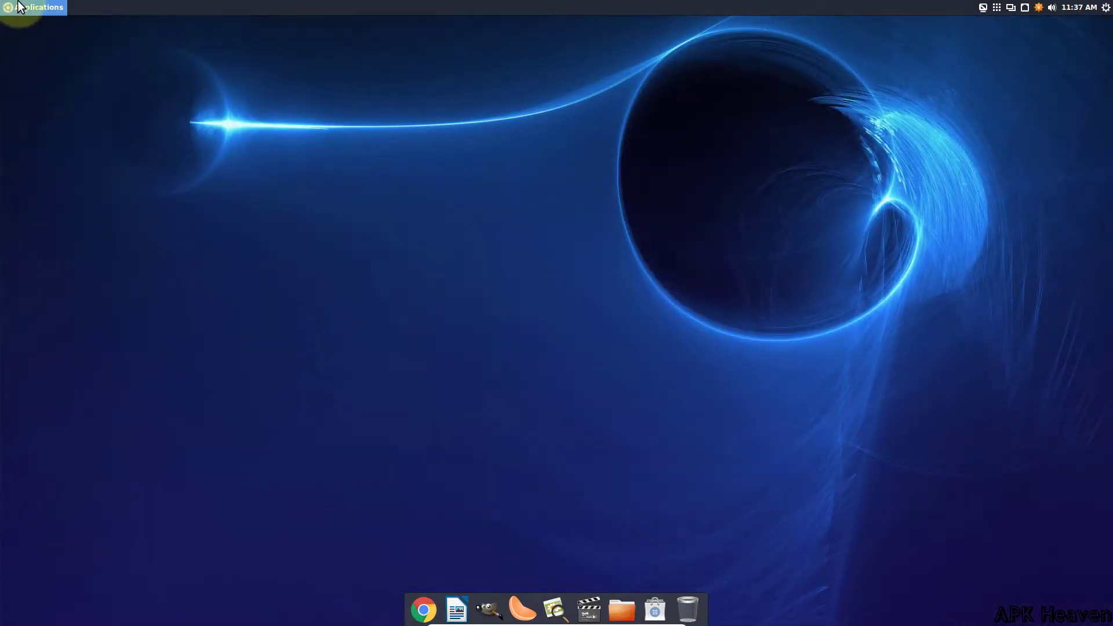
- Shut down the system from the session options and confirm the shutdown
{"action": "left_click", "coordinate": [21, 7]}
{"action": "left_click", "coordinate": [1106, 8]}
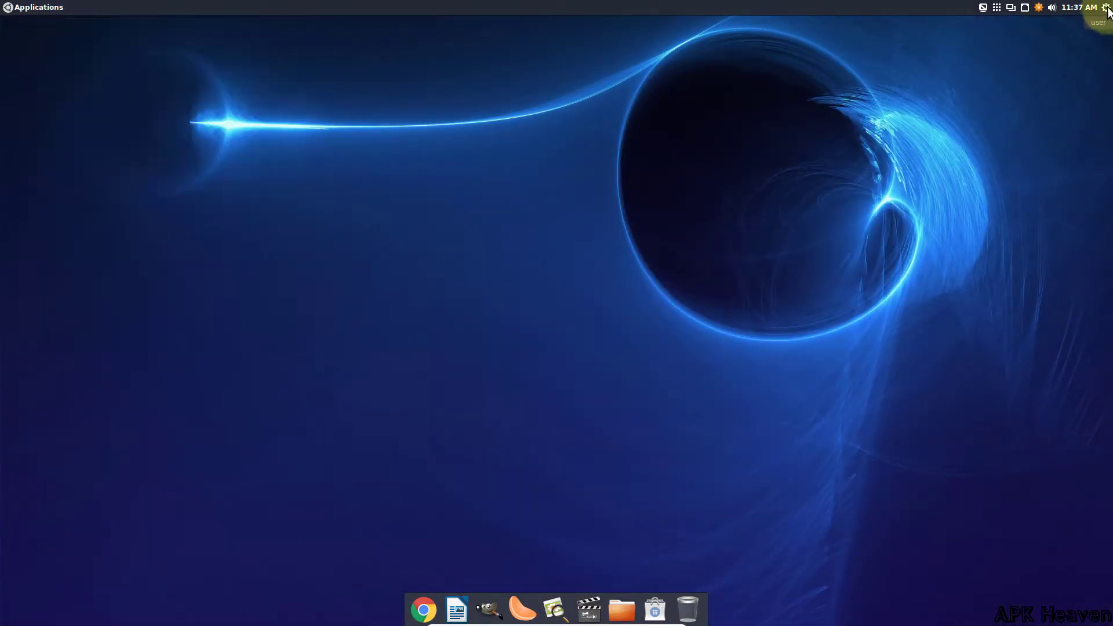
{"action": "left_click", "coordinate": [1080, 7]}
{"action": "left_click", "coordinate": [1106, 8]}
{"action": "left_click", "coordinate": [1106, 8]}
{"action": "left_click", "coordinate": [1054, 132]}
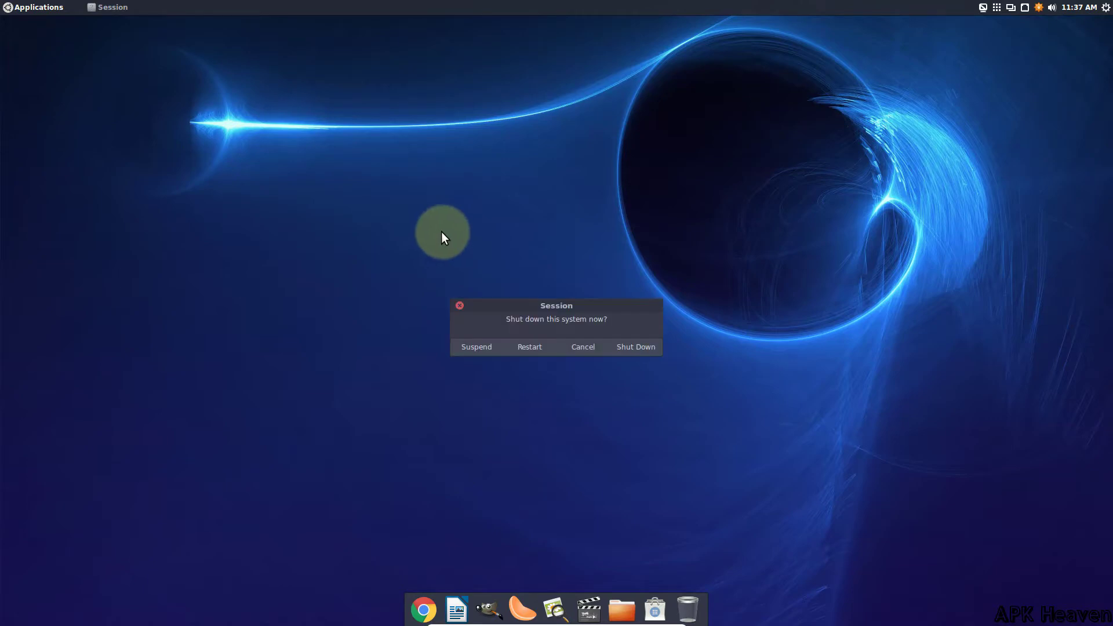
{"action": "left_click", "coordinate": [635, 348]}
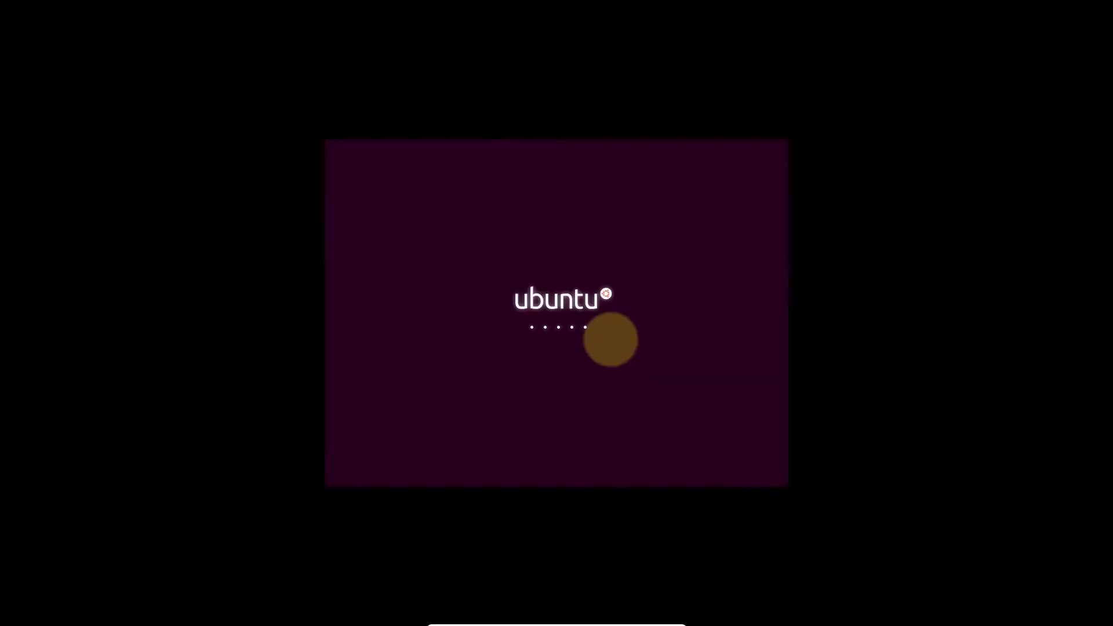